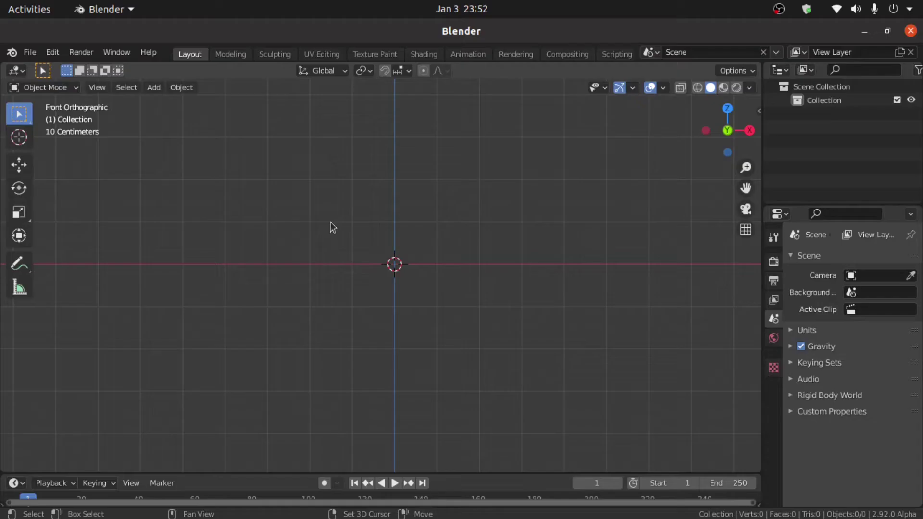
- Add a cube at the origin and flatten it along Z in Edit Mode to a thin slab about one sixth its height
key(shift+a)
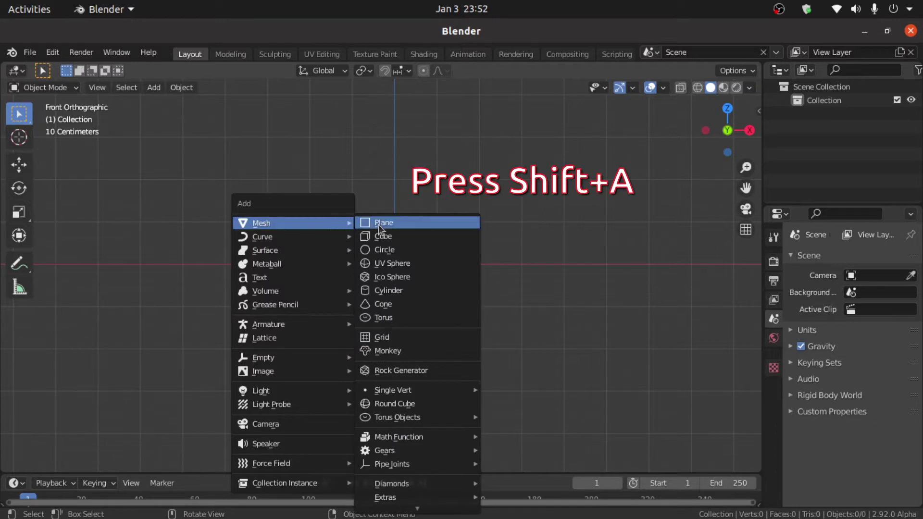
click(386, 238)
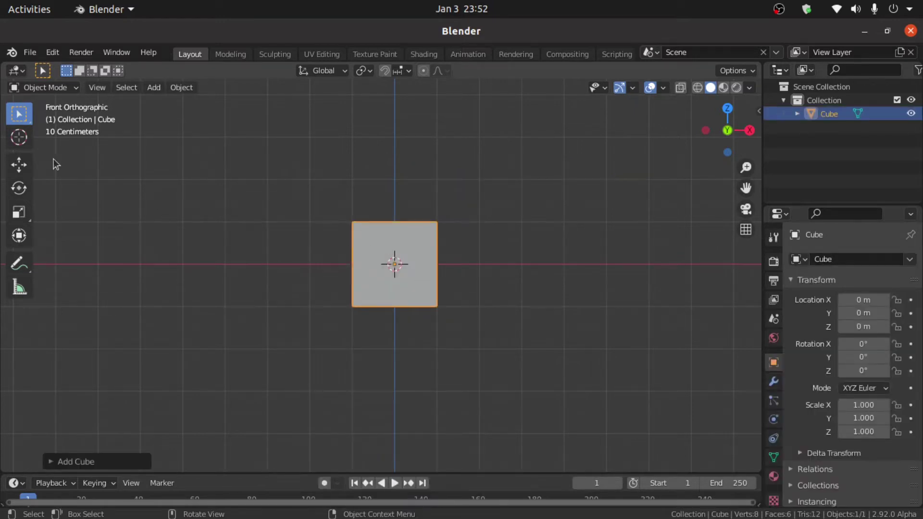
click(57, 88)
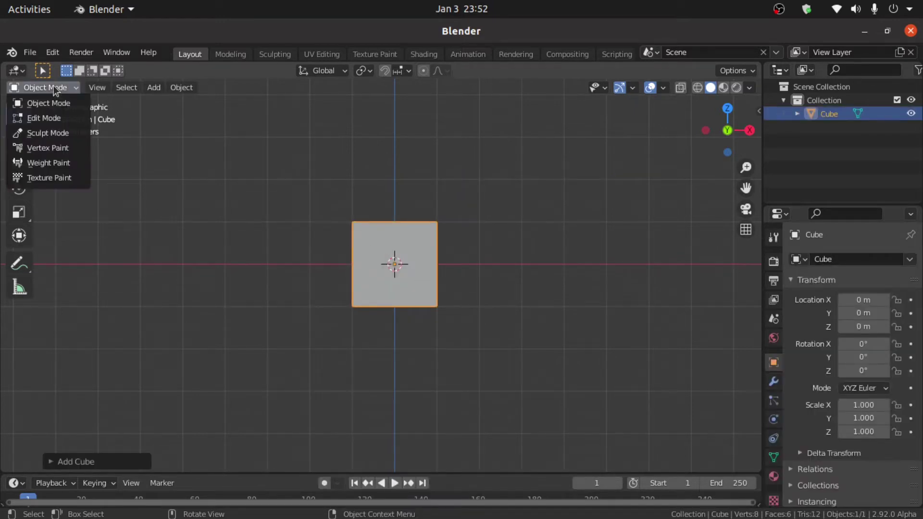
click(58, 120)
key(s)
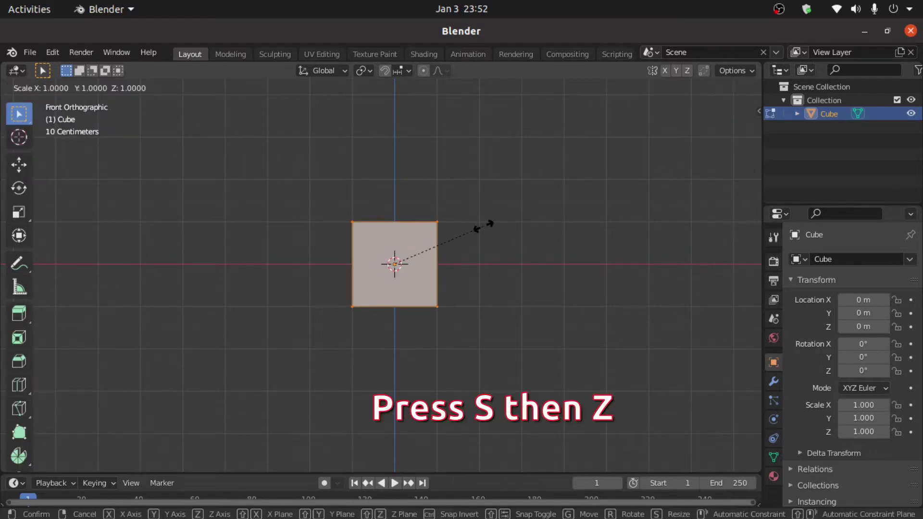
key(z)
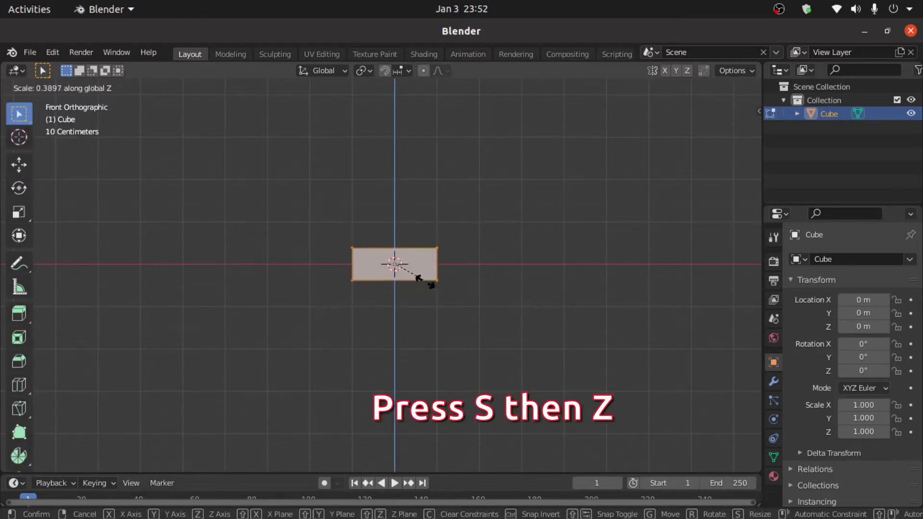
click(399, 268)
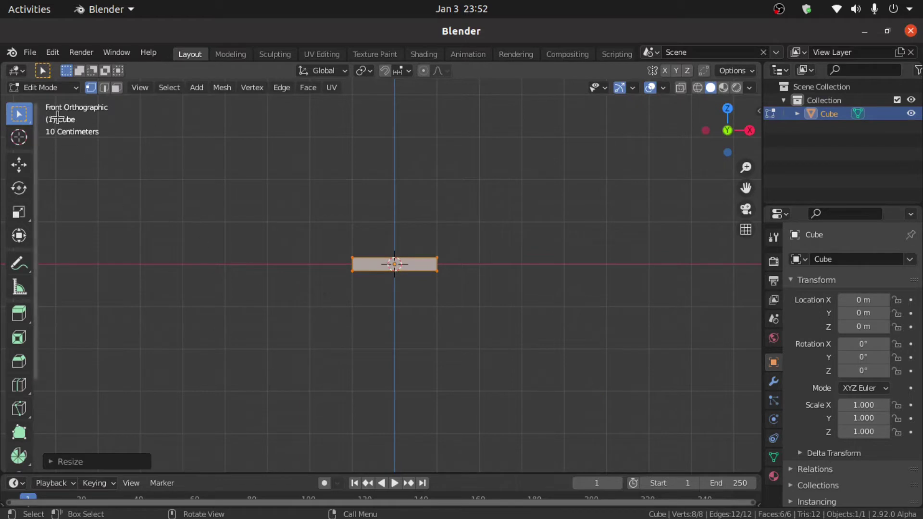
click(57, 88)
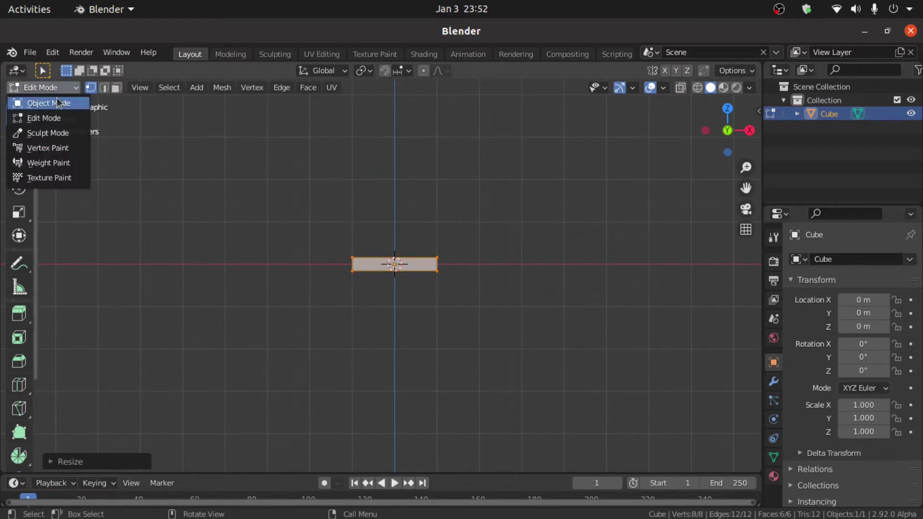
click(57, 102)
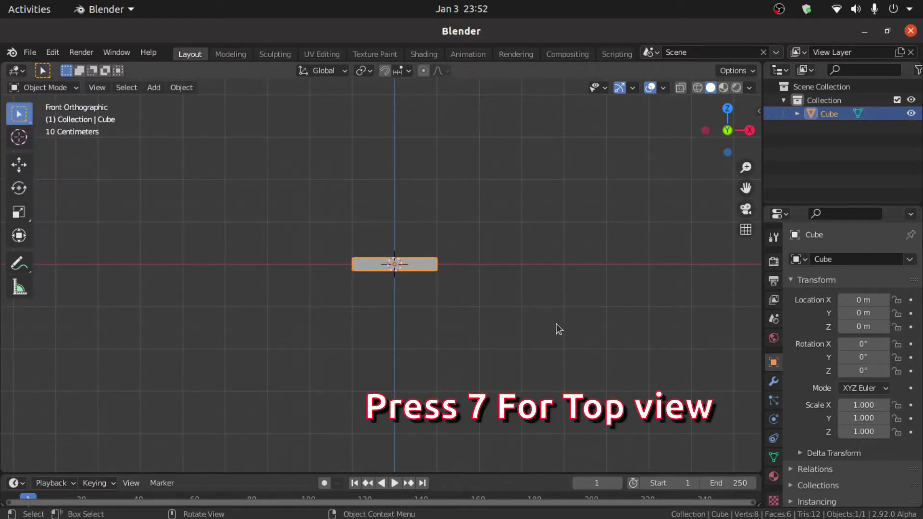
- Add an Array modifier to the slab with a relative X offset of 1.010 and a count of 8
key(KP_7)
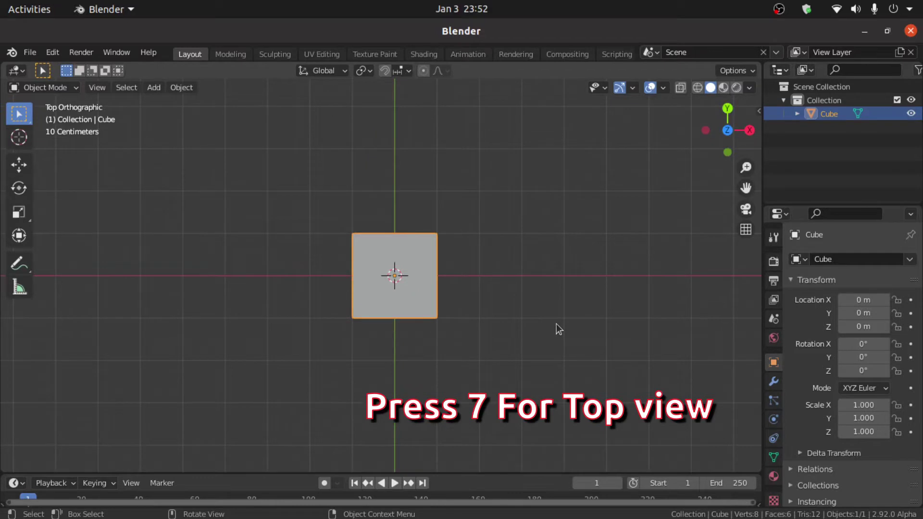
click(774, 383)
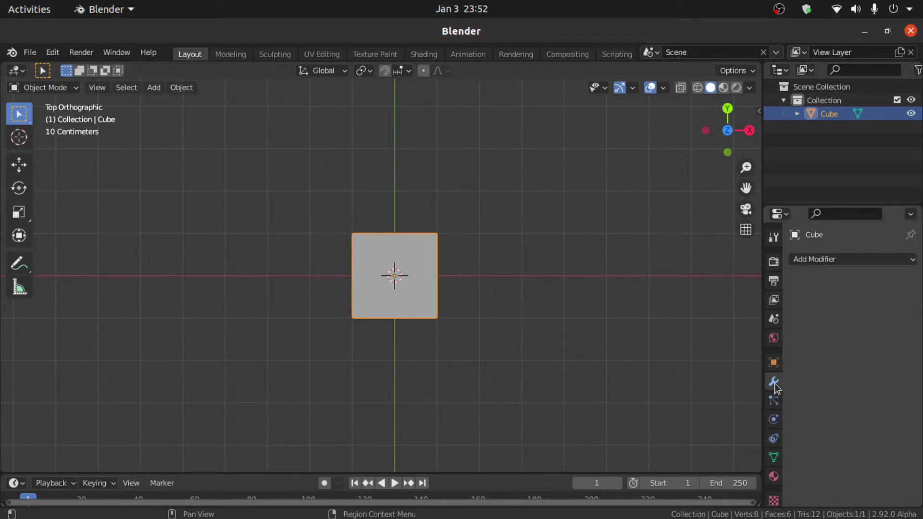
click(819, 262)
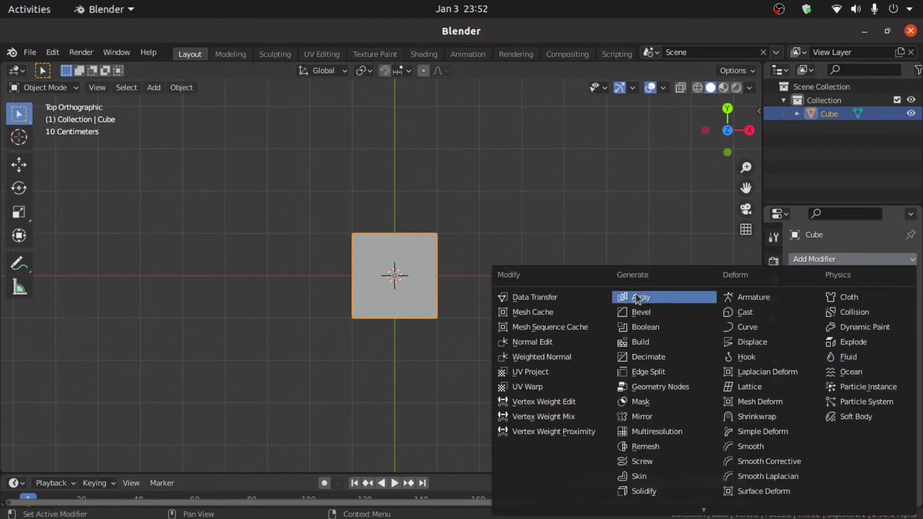
click(652, 295)
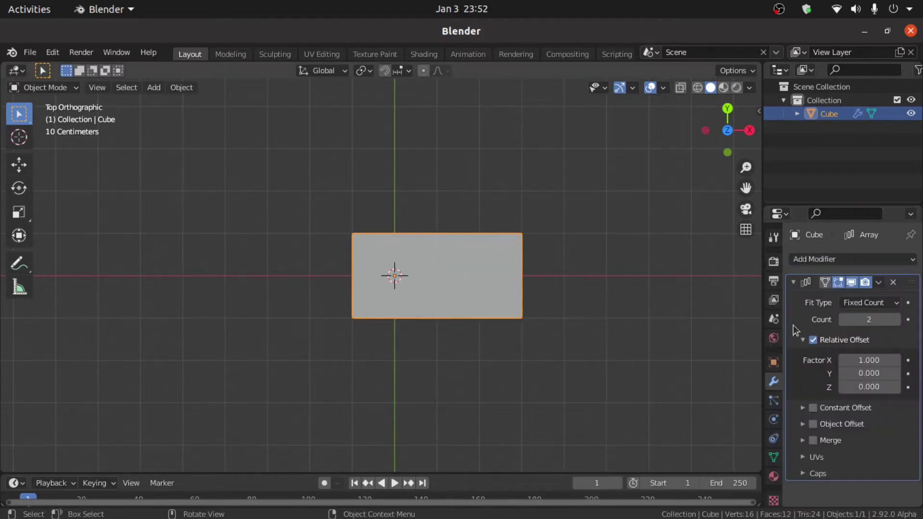
click(859, 357)
text(1)
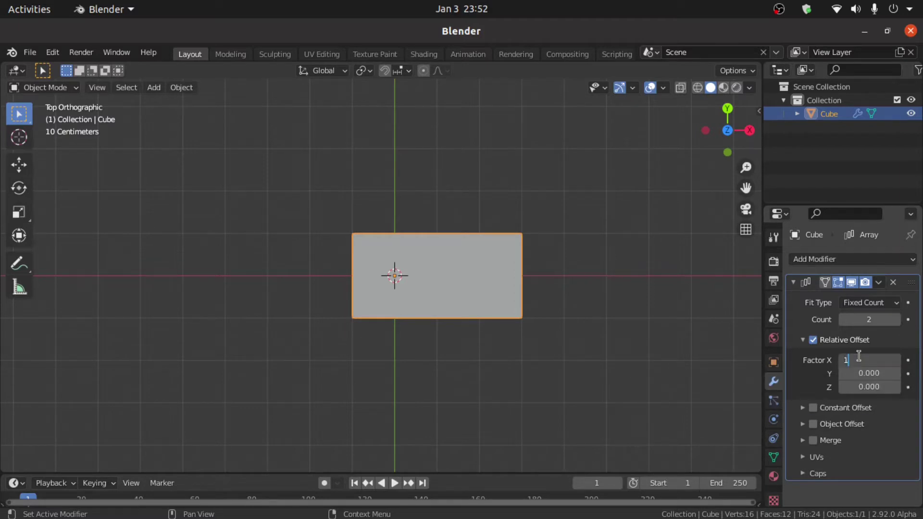
text(.010)
key(Return)
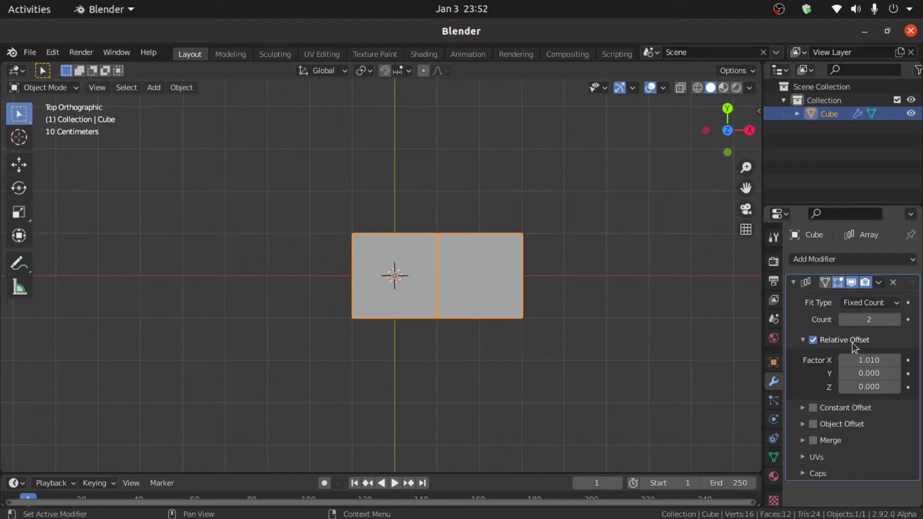
click(867, 320)
key(Return)
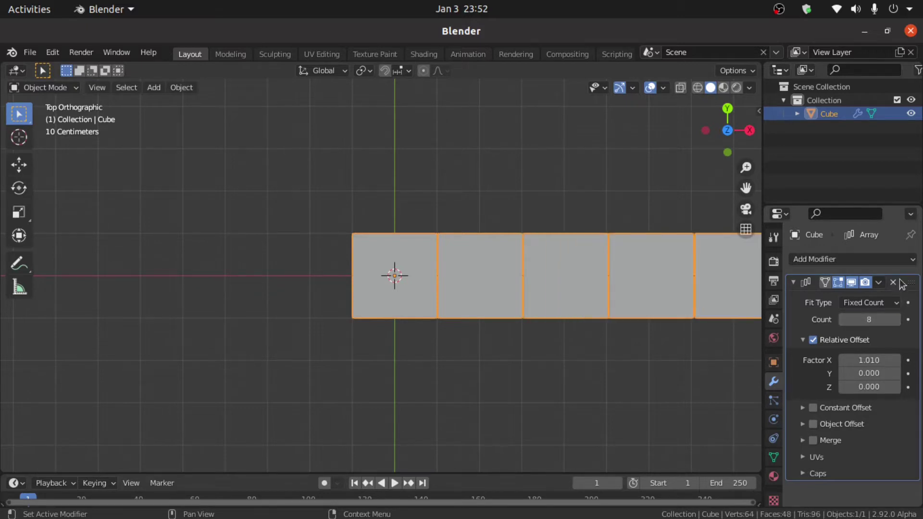
- Duplicate the Array modifier and set the copy's relative offset to X 0 and Y 1.01
shift+middle_drag(463, 431, 281, 438)
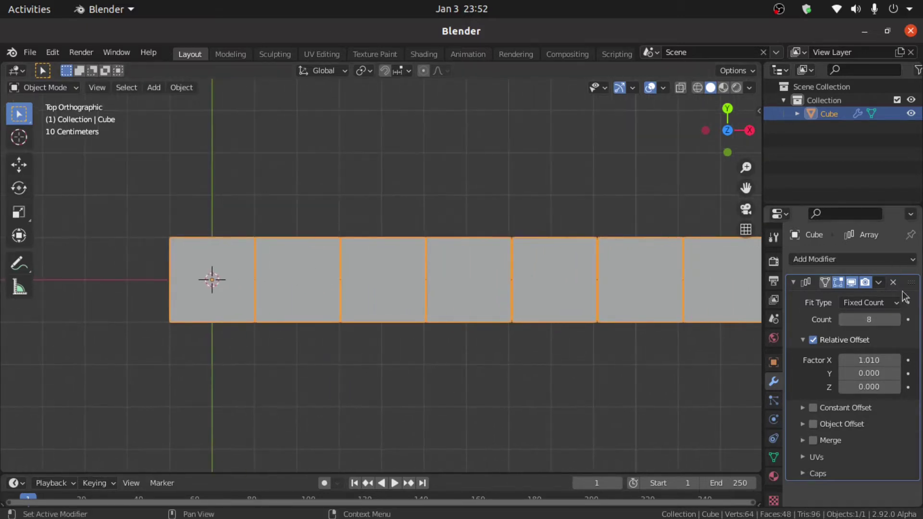
click(878, 283)
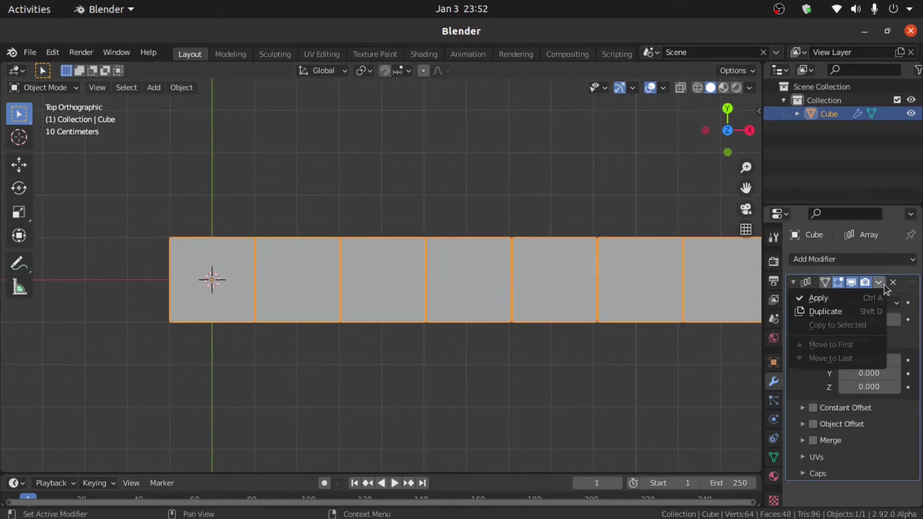
click(828, 313)
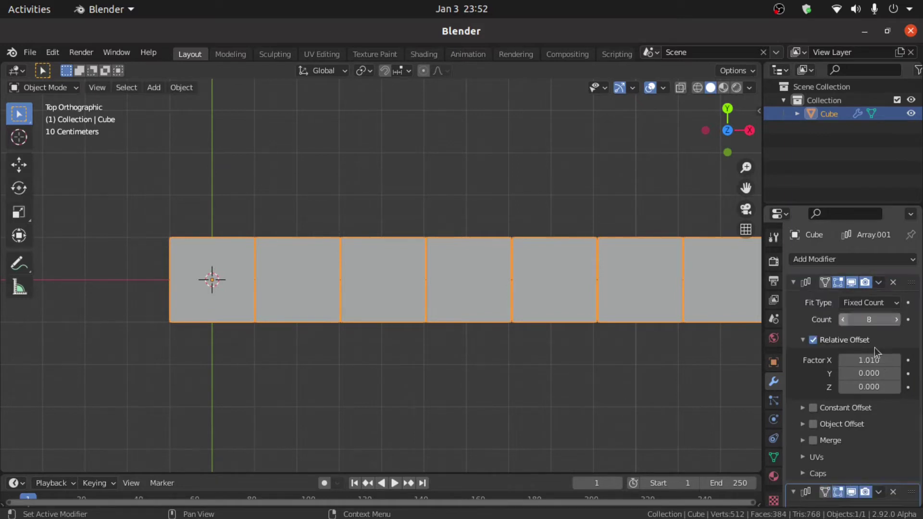
scroll(889, 380, down, 8)
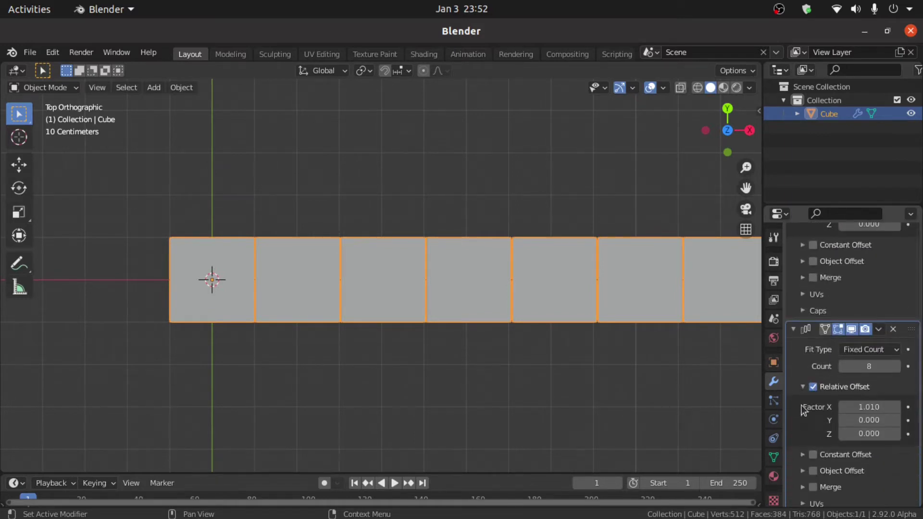
double_click(880, 403)
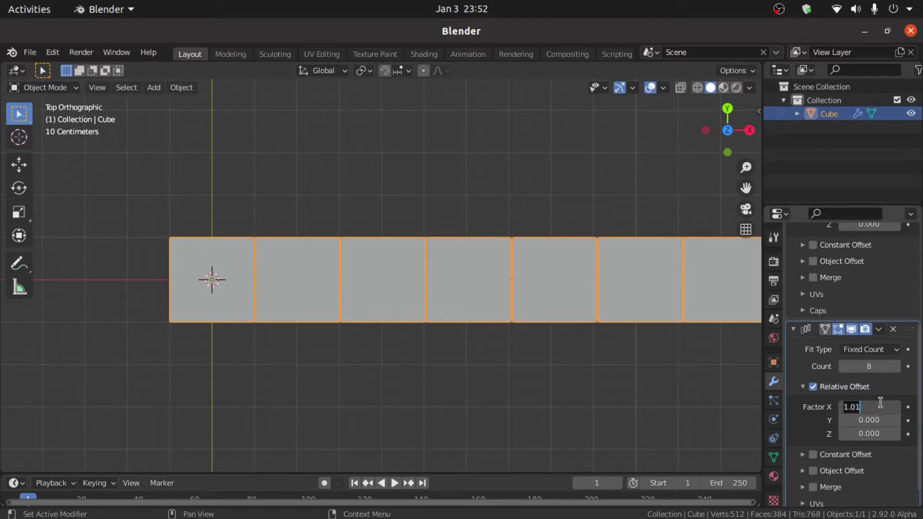
text(0)
key(Return)
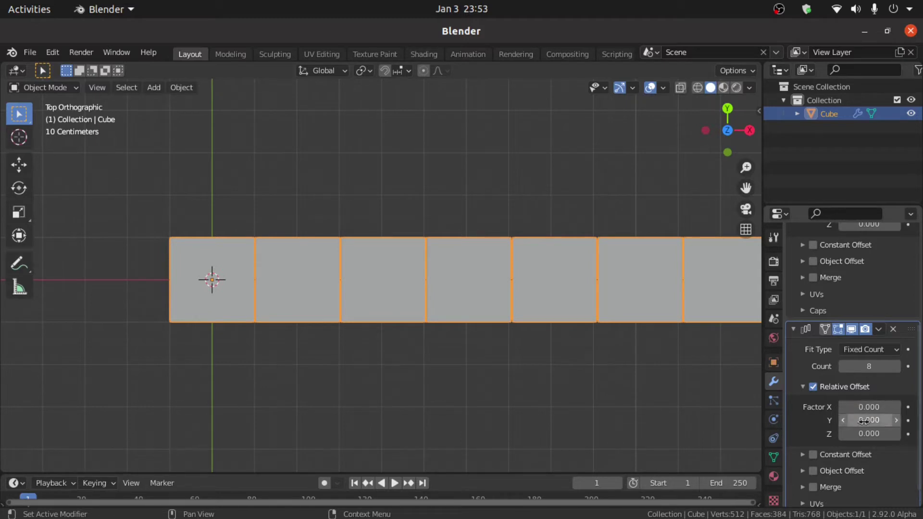
double_click(864, 420)
text(1)
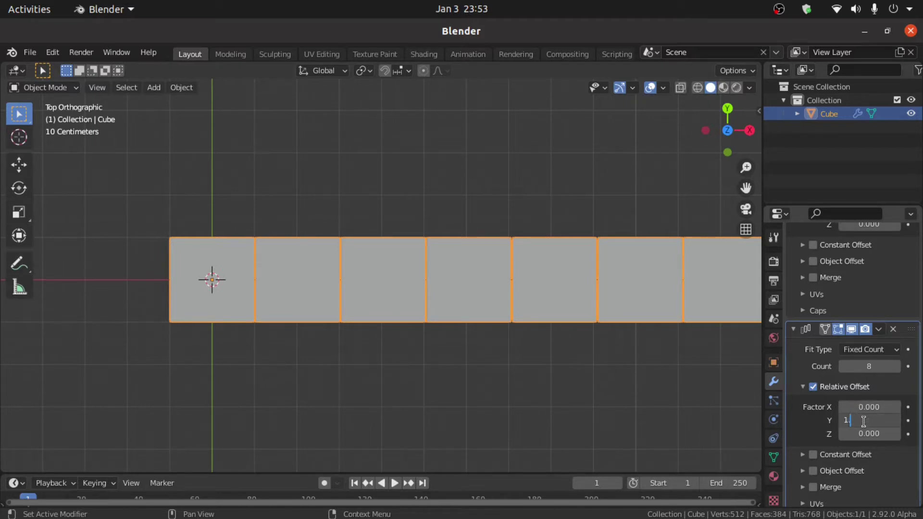
text(.01)
key(Return)
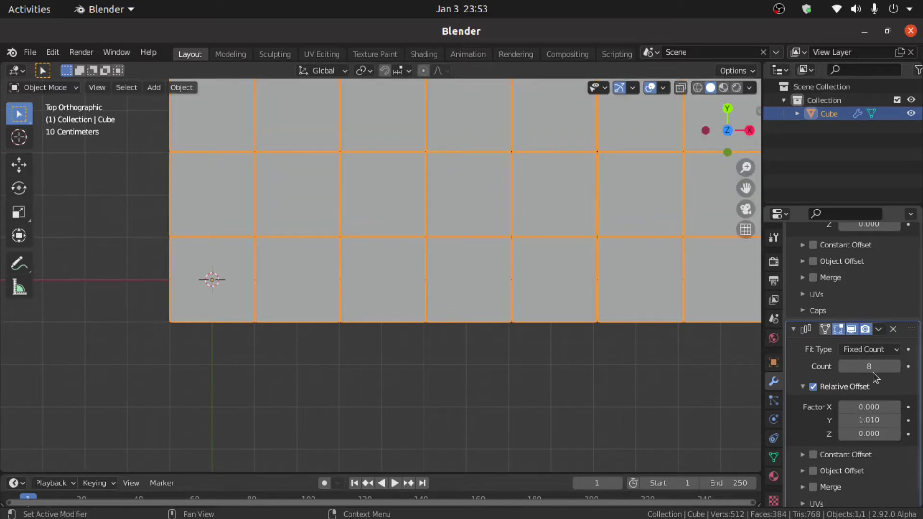
- Apply both Array modifiers to the slab, the X-direction one first
scroll(880, 336, up, 5)
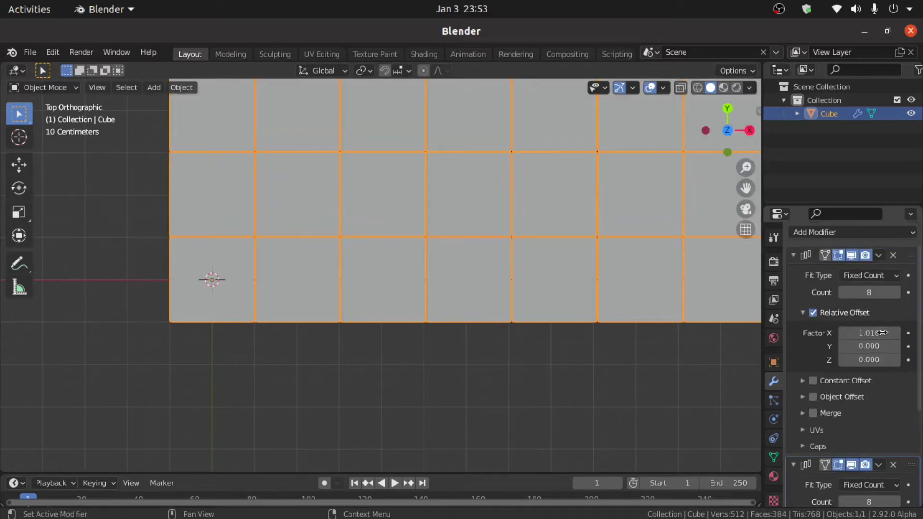
click(885, 411)
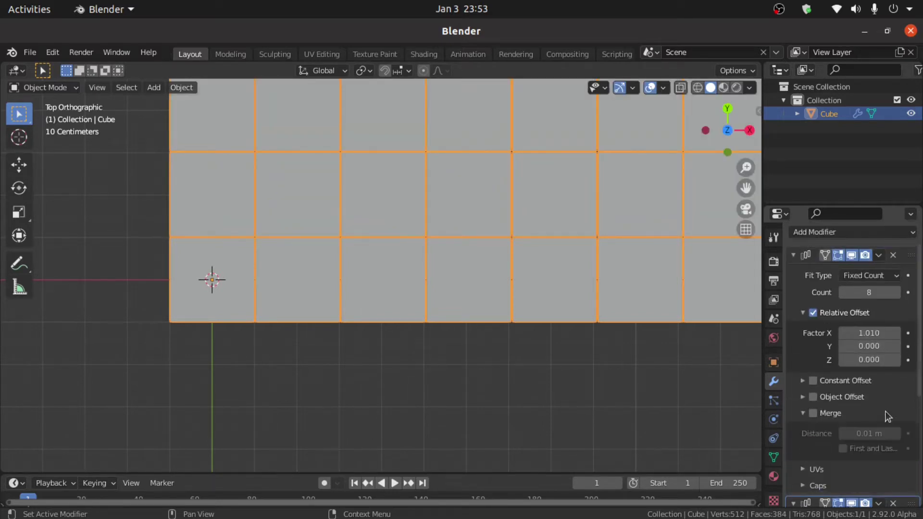
click(879, 256)
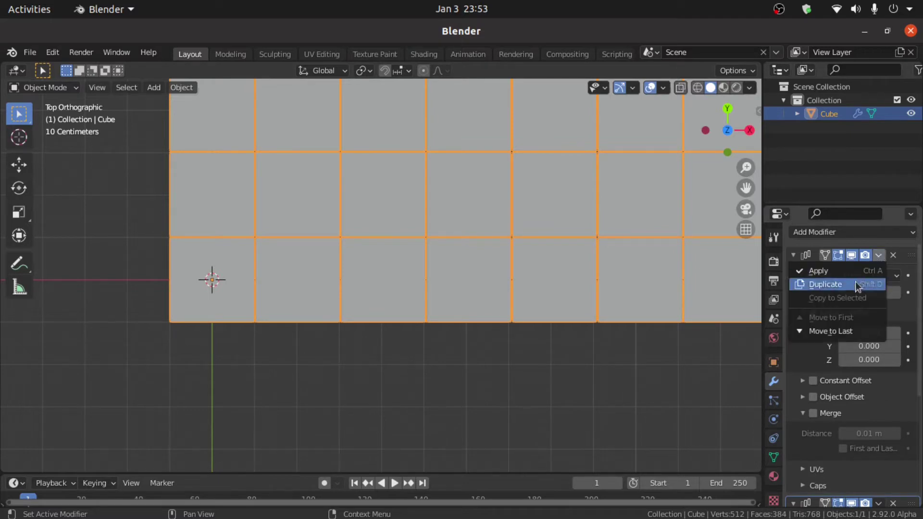
click(836, 280)
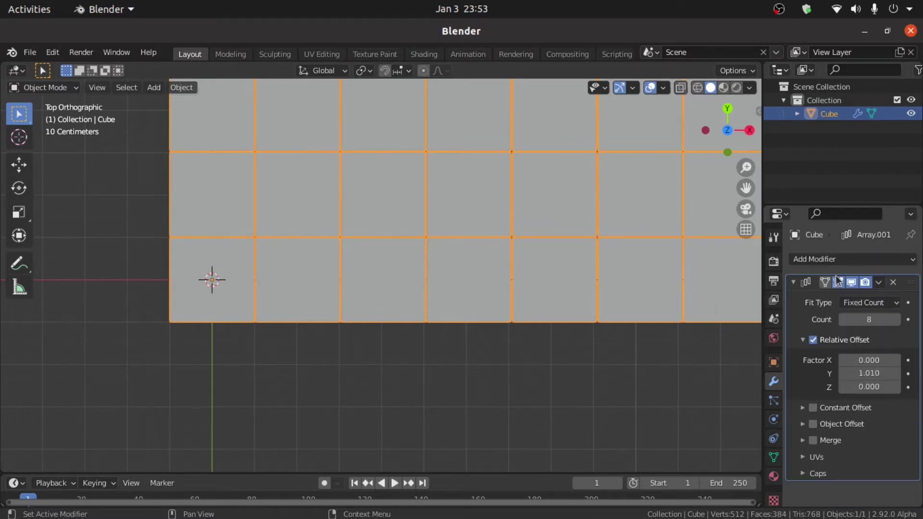
click(879, 283)
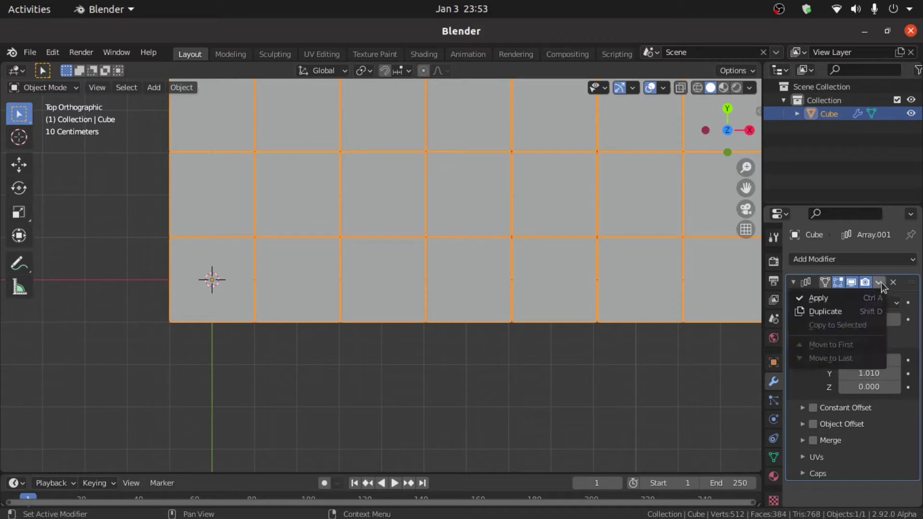
click(840, 298)
- Separate the tile grid mesh by loose parts in Edit Mode so each tile is its own object
scroll(583, 313, down, 3)
shift+scroll(553, 289, up, 4)
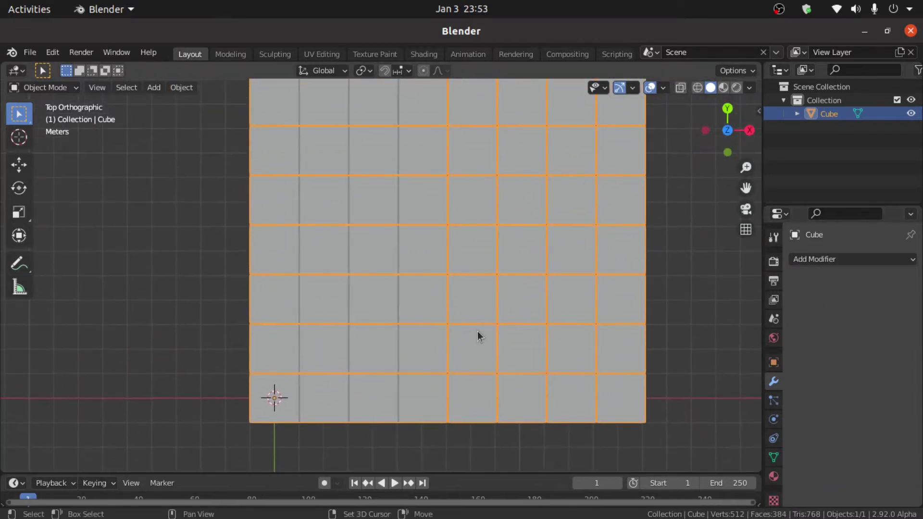
scroll(476, 332, down, 2)
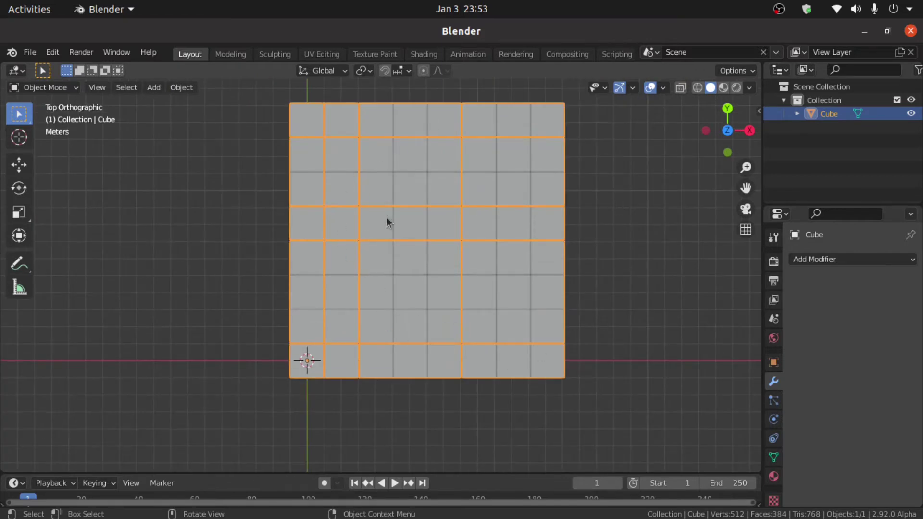
click(50, 88)
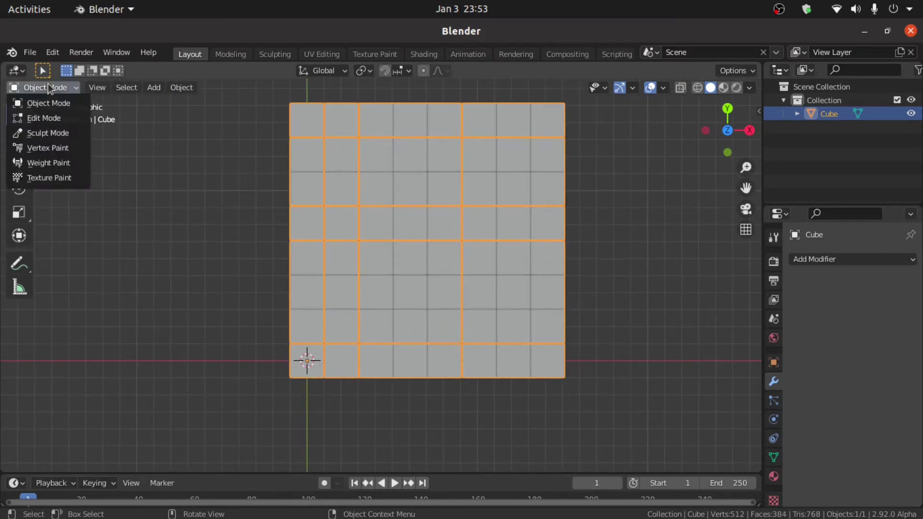
click(53, 118)
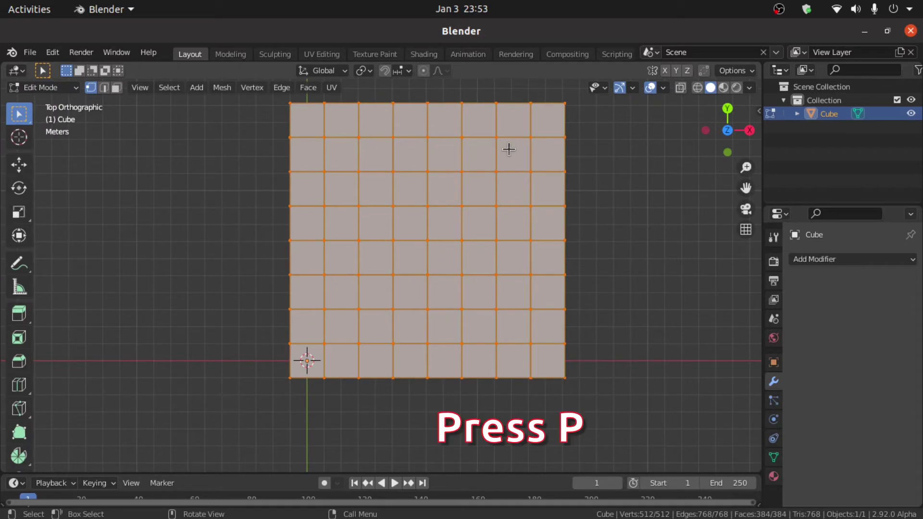
key(p)
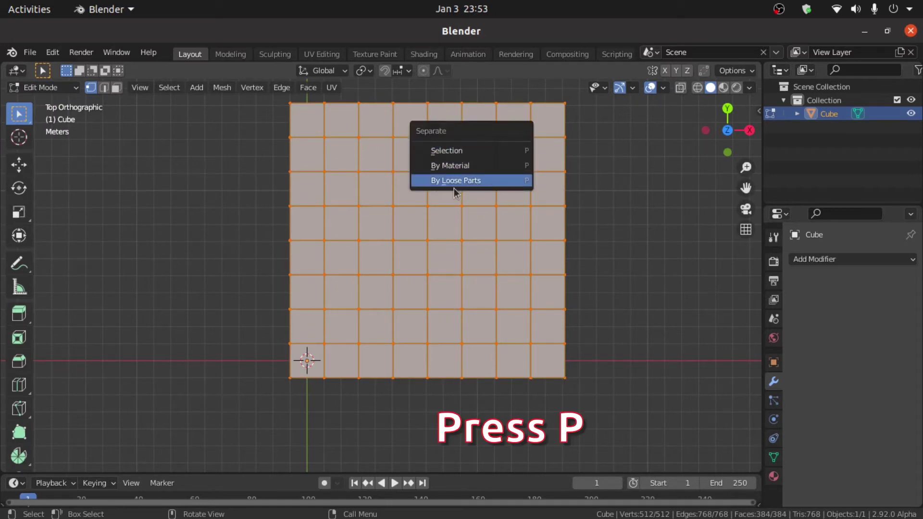
click(496, 182)
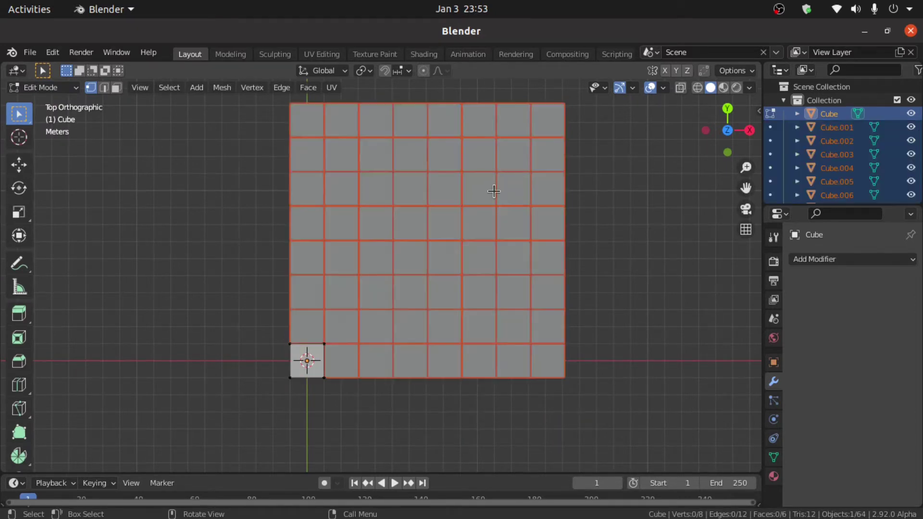
- Return to Object Mode and set the origin of all selected tiles to their own geometry
click(45, 89)
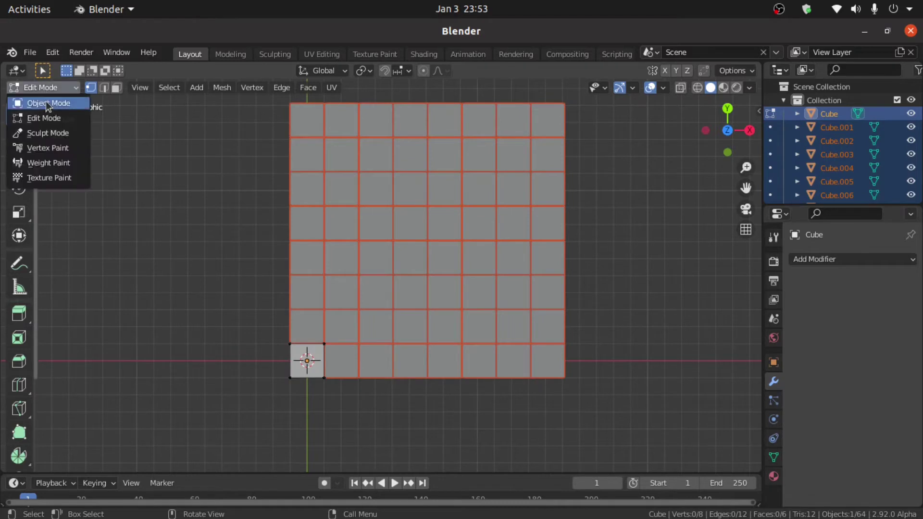
click(49, 104)
right_click(361, 229)
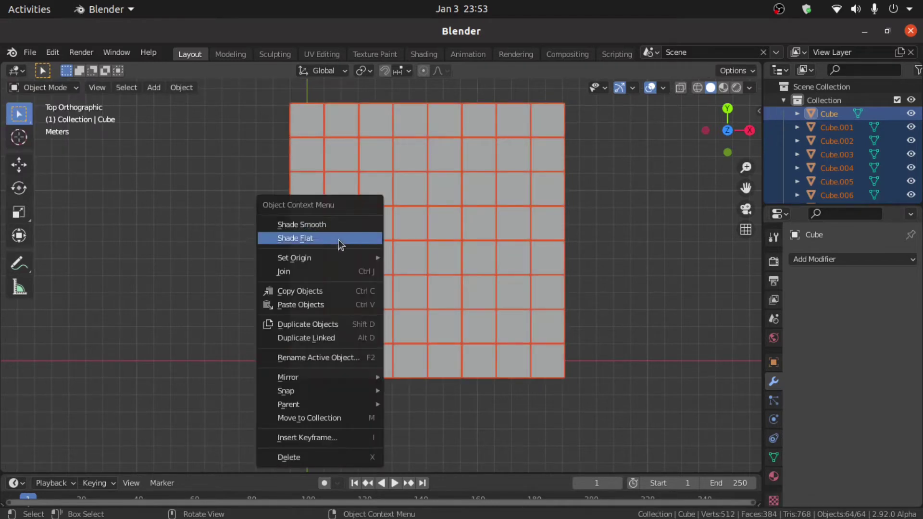
mouse_move(279, 259)
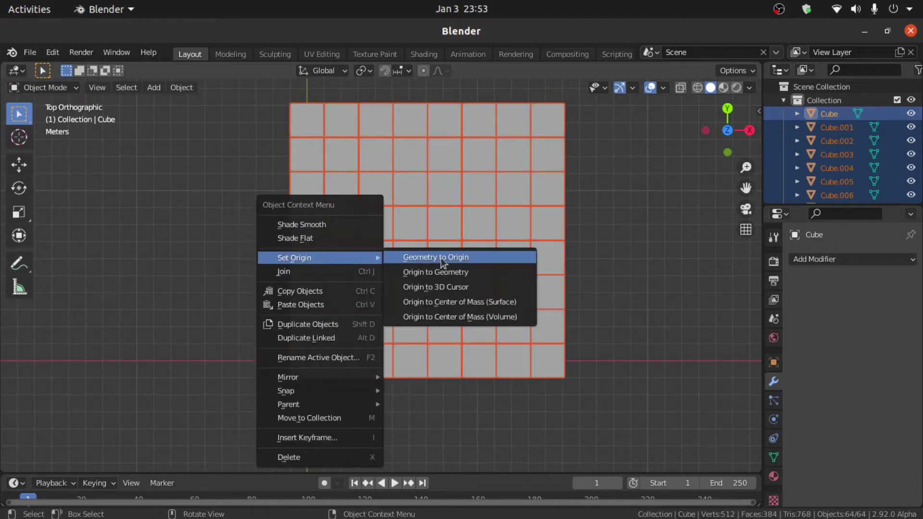
click(493, 274)
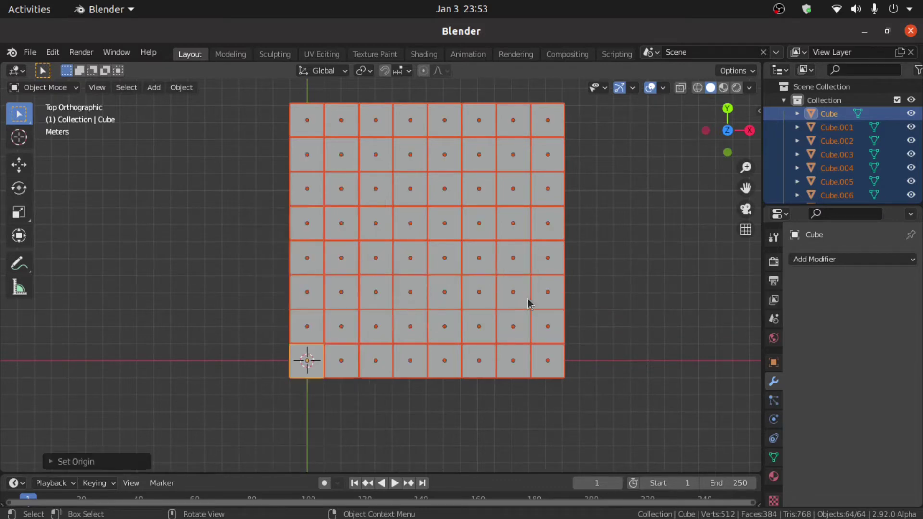
- Switch to the Shading workspace and reduce the viewport shading's World Opacity to its minimum
click(428, 56)
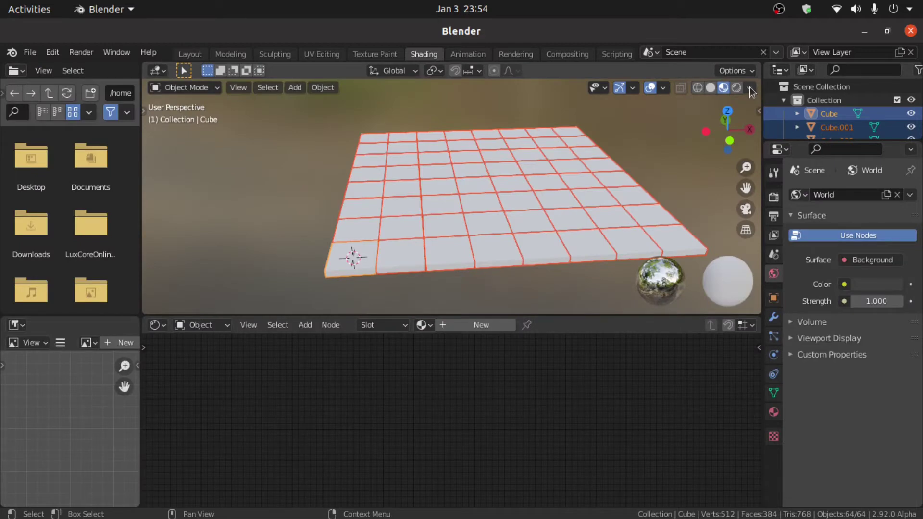
click(749, 88)
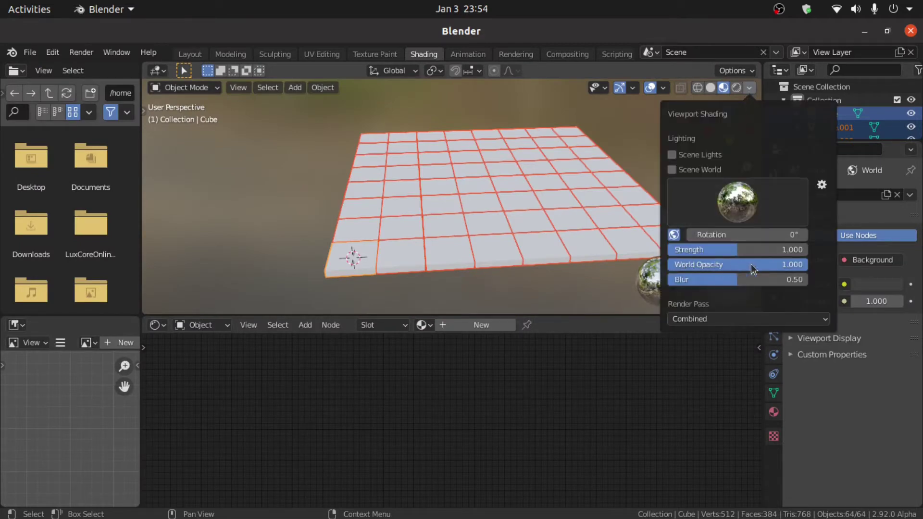
drag(750, 264, 669, 264)
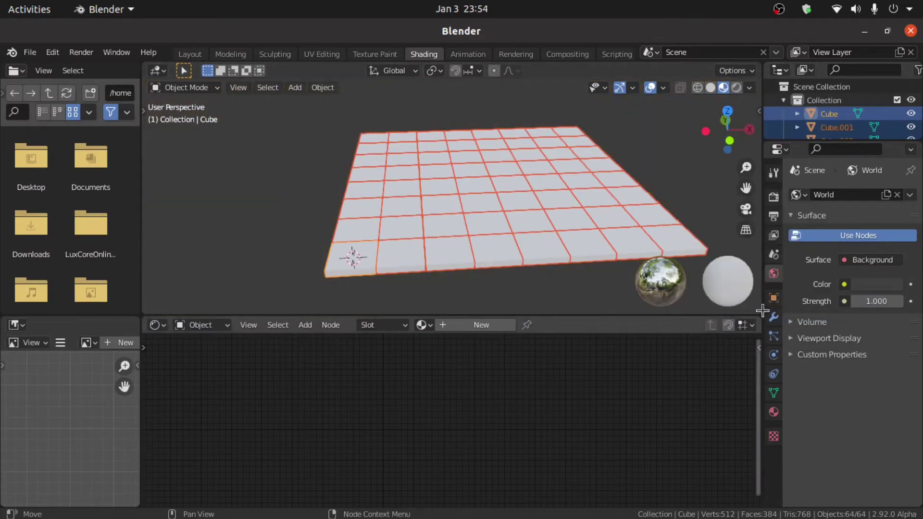
- Set the scene's render engine to Cycles
click(774, 197)
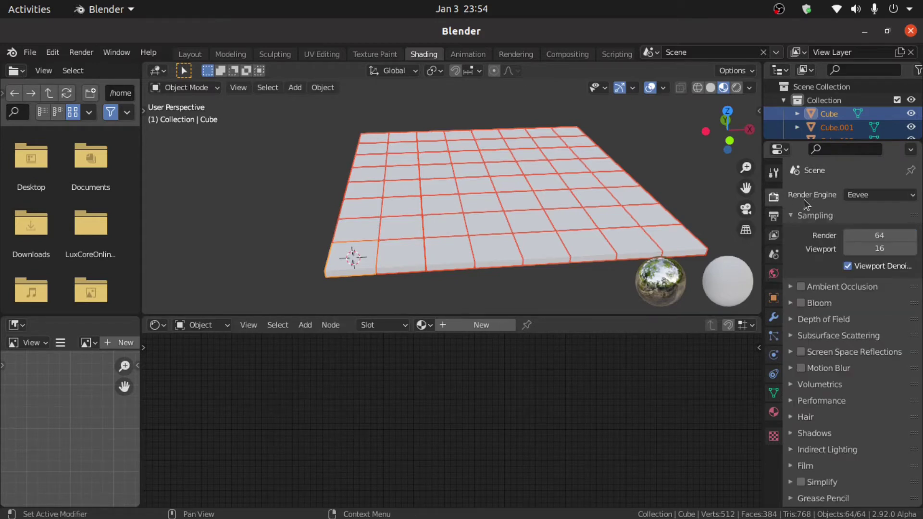
click(870, 195)
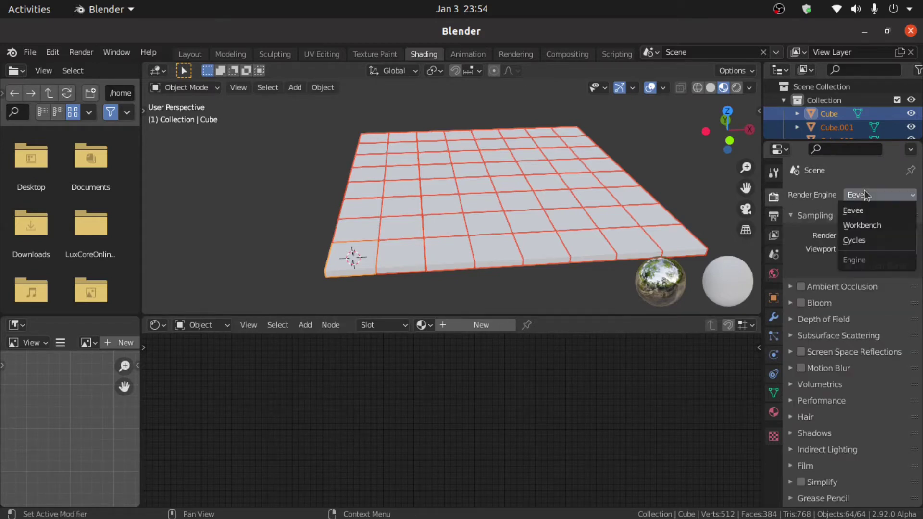
click(865, 240)
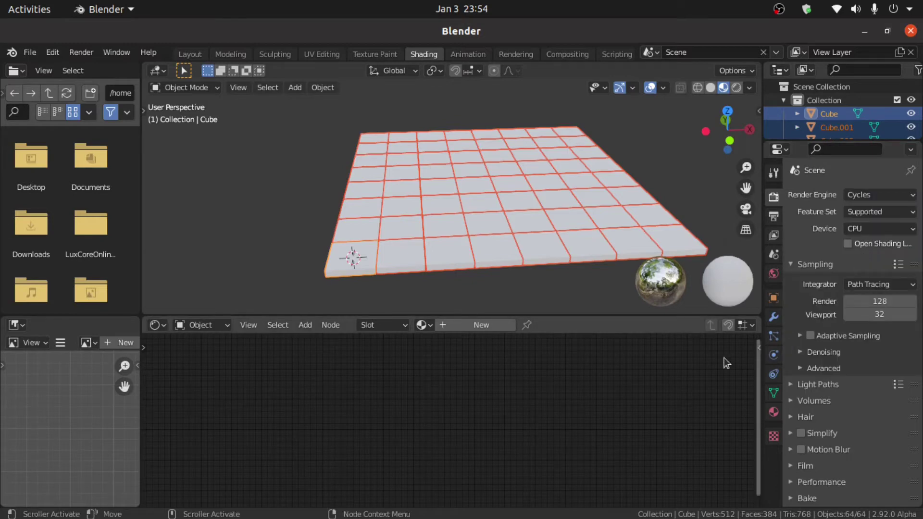
- Create a new material on the active tile and set its surface displacement method to Displacement Only
click(488, 329)
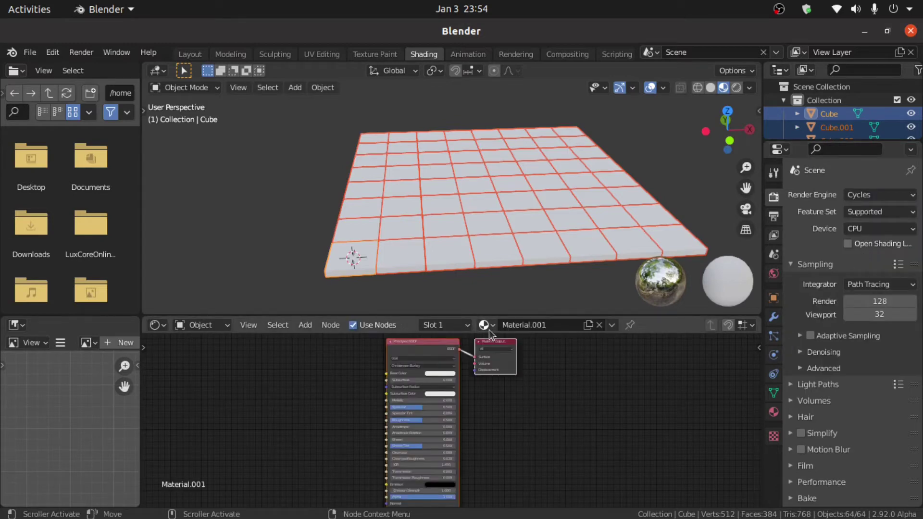
click(773, 412)
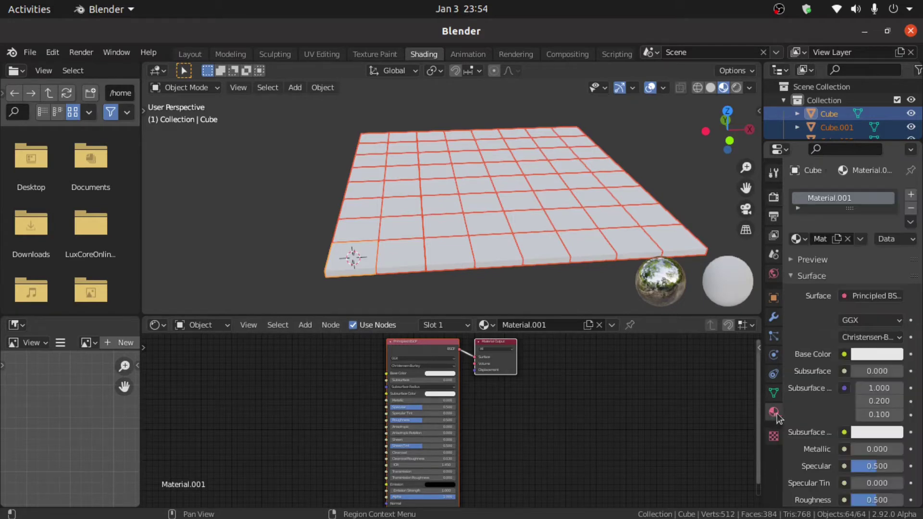
scroll(861, 391, down, 12)
scroll(855, 393, down, 2)
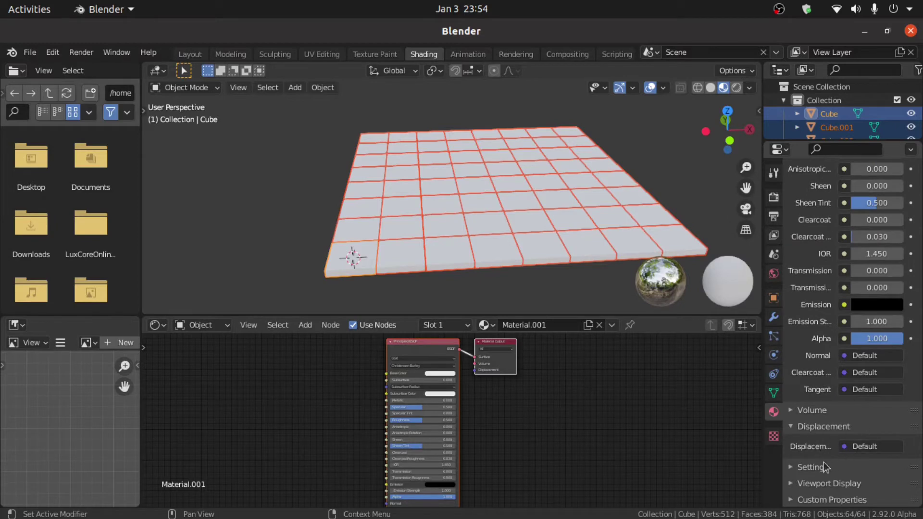
click(806, 467)
scroll(805, 468, down, 7)
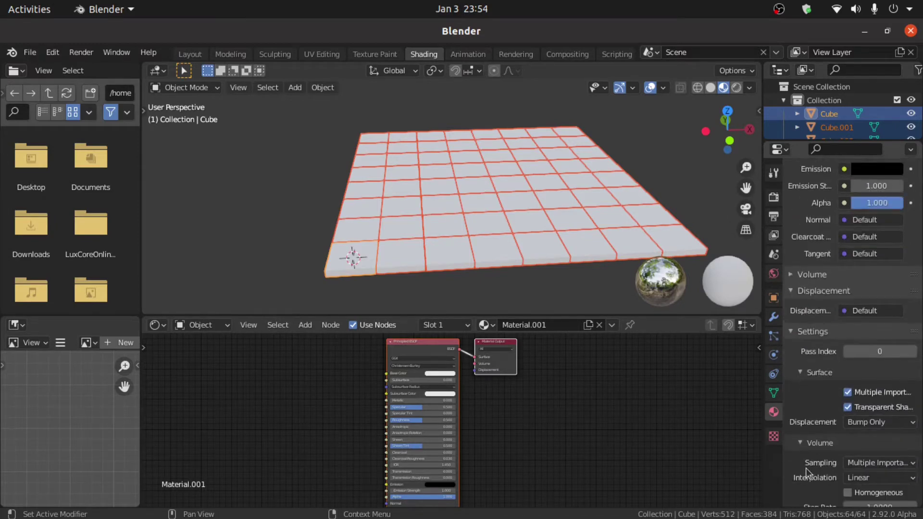
click(860, 425)
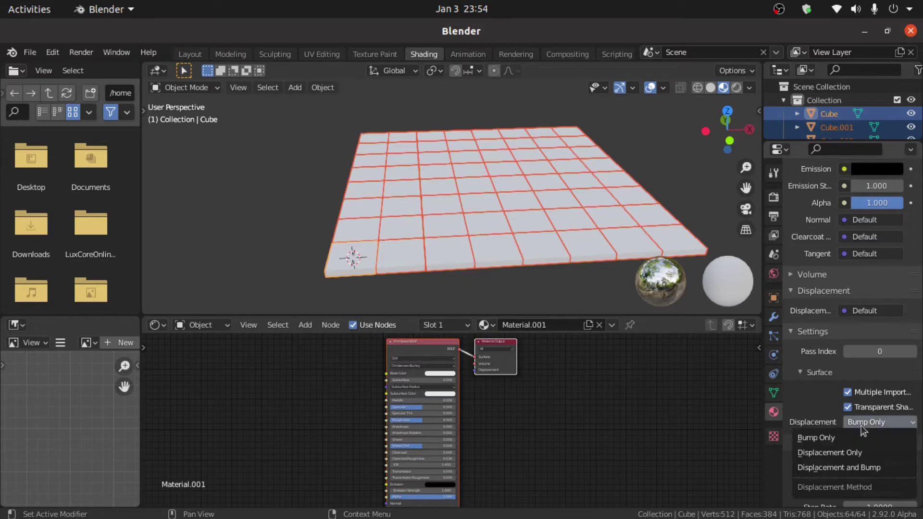
click(812, 454)
- Replace the material's Principled BSDF with an Emission shader connected to the Material Output's Surface input
scroll(449, 379, up, 3)
click(449, 379)
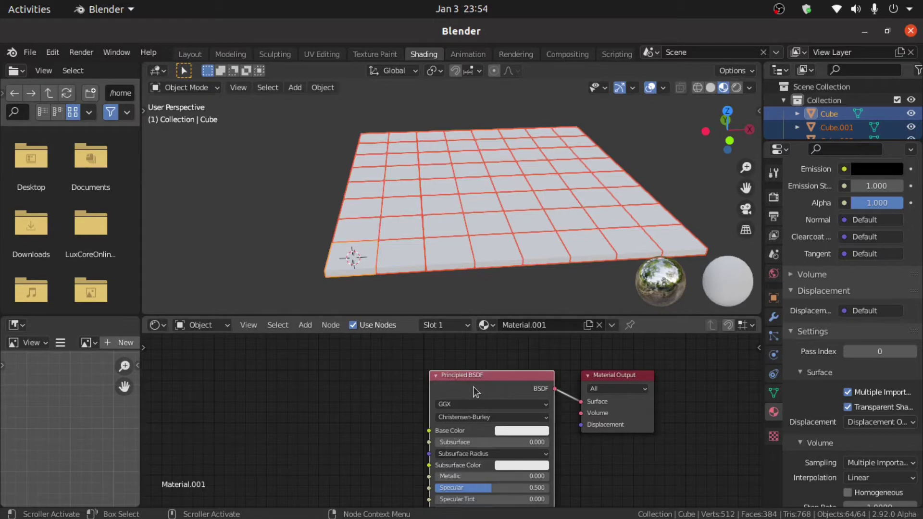
key(x)
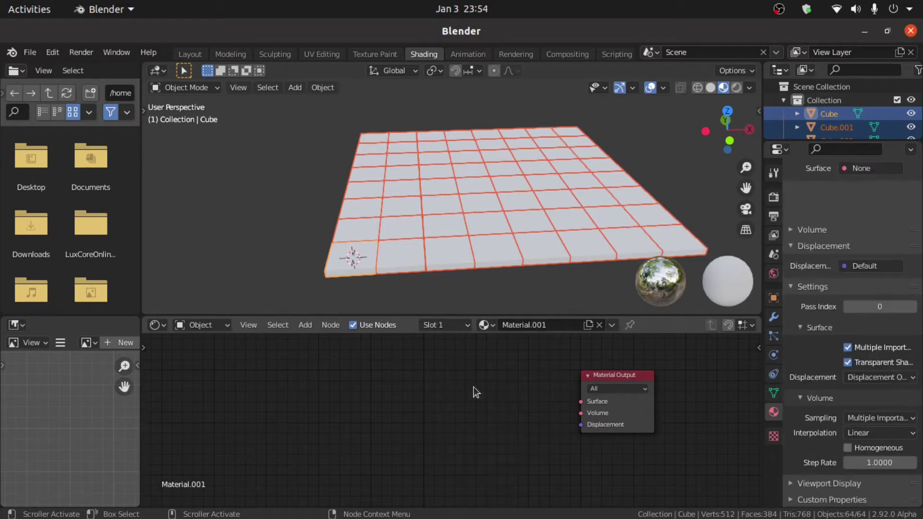
key(shift+a)
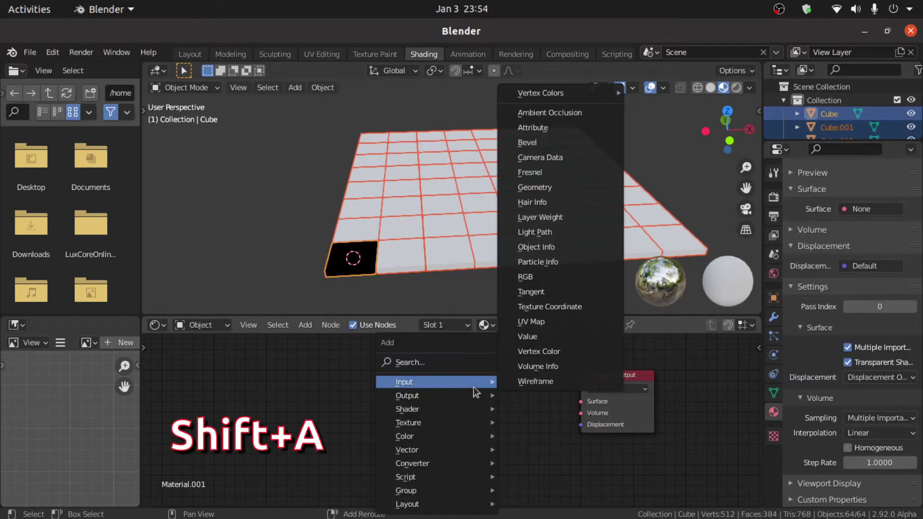
click(410, 362)
text(e)
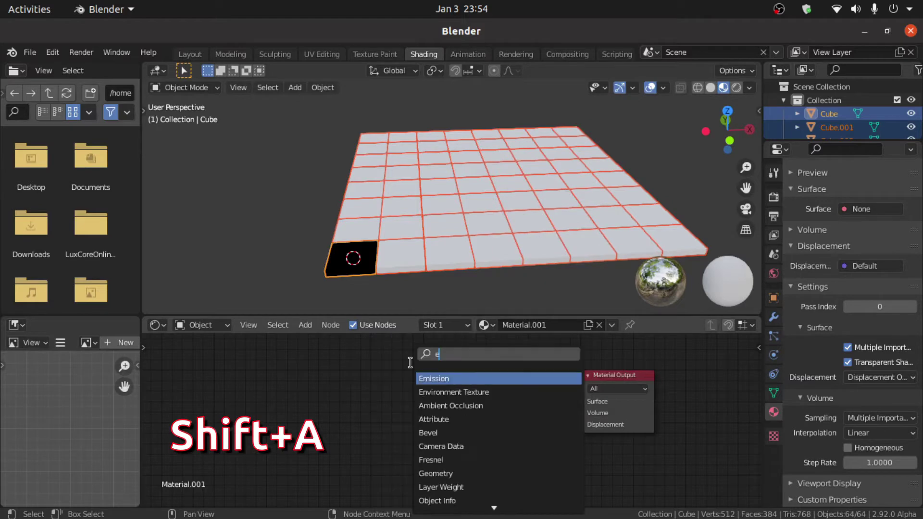
text(m)
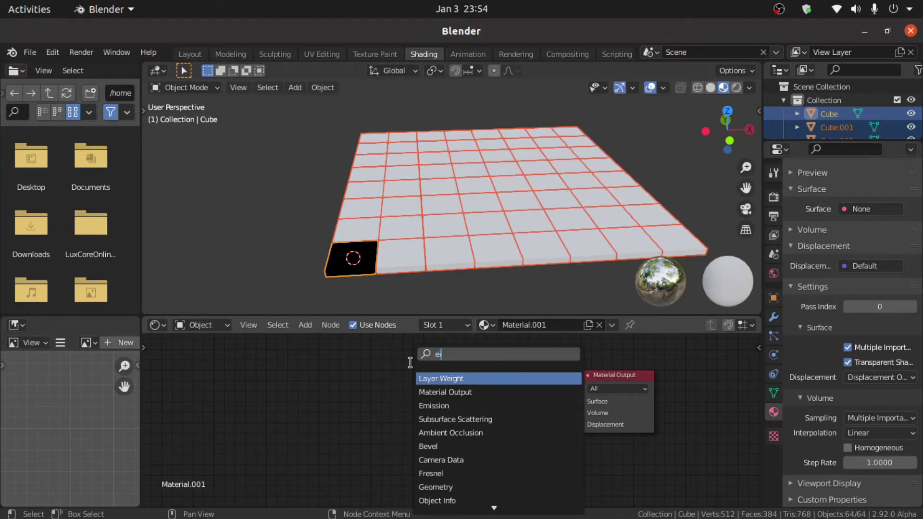
click(429, 405)
click(427, 408)
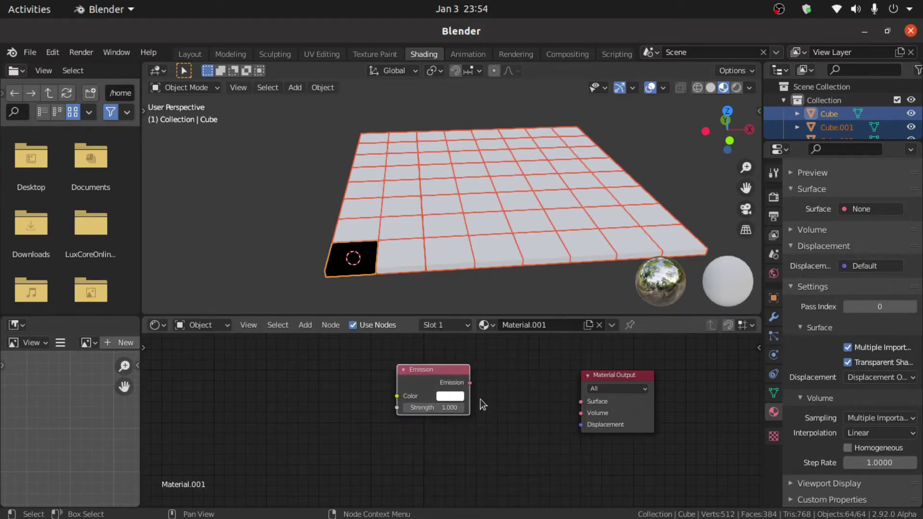
drag(470, 384, 590, 404)
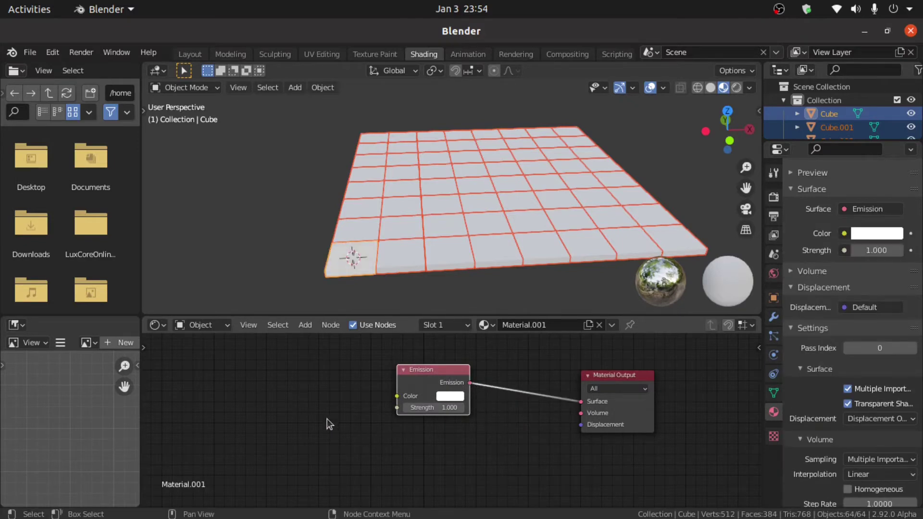
- Add a Hue/Saturation node and connect its Color output to the Emission shader's Color input
key(shift+a)
click(282, 360)
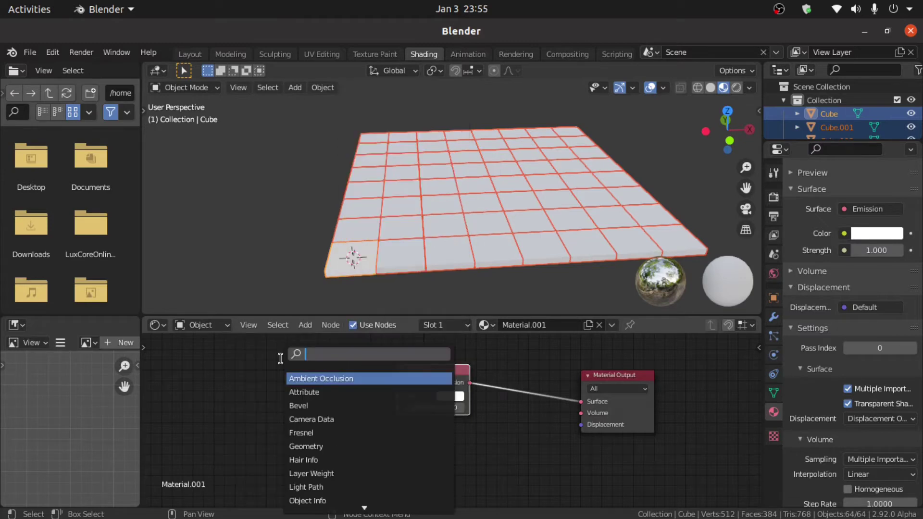
text(h)
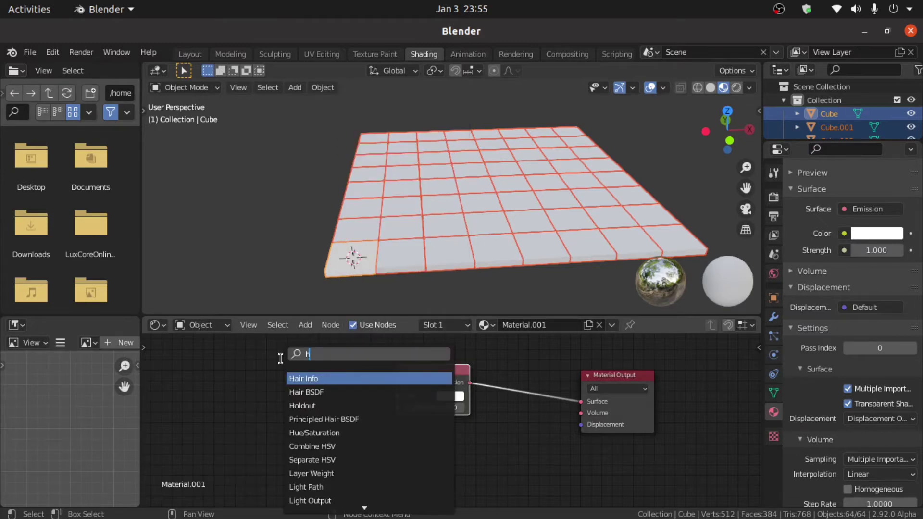
text(ue)
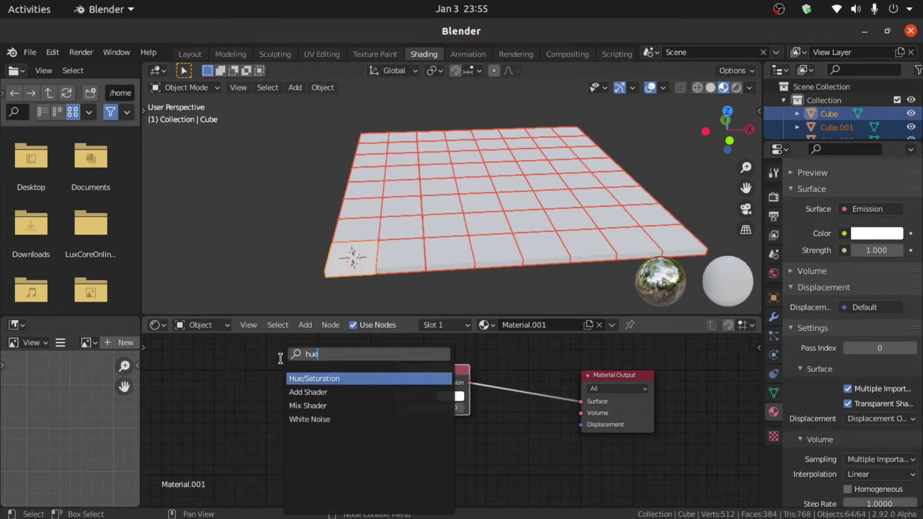
click(302, 378)
click(286, 392)
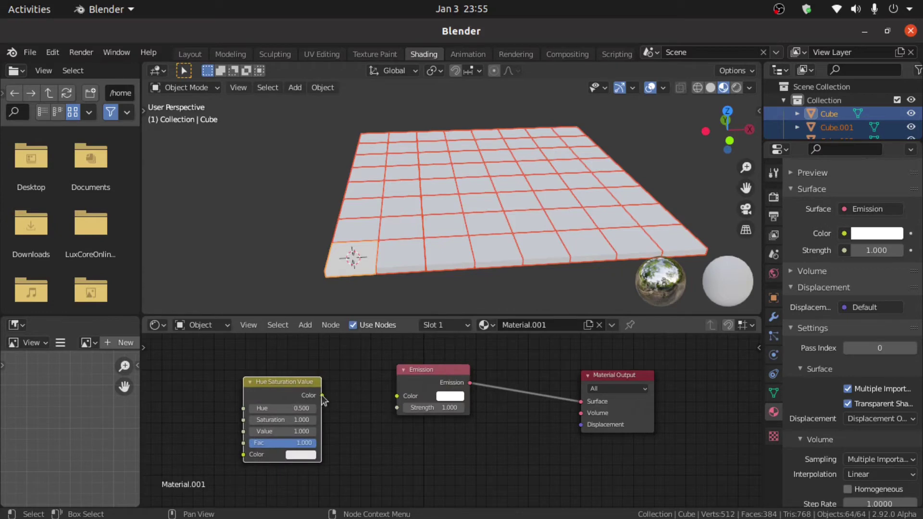
drag(321, 395, 332, 423)
drag(376, 401, 402, 390)
- Add an Object Info node and connect its Random output to the Hue/Saturation node's Hue input
middle_drag(374, 411, 445, 405)
key(shift+a)
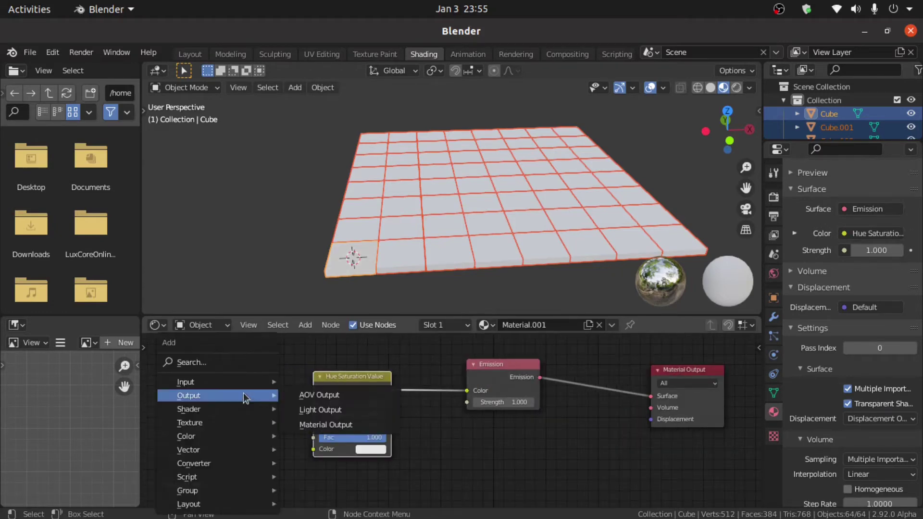
click(215, 363)
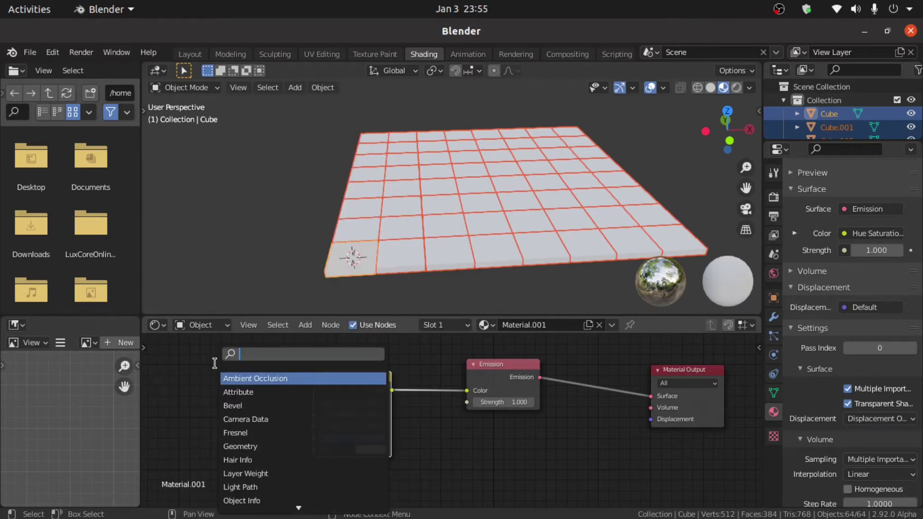
text(obj)
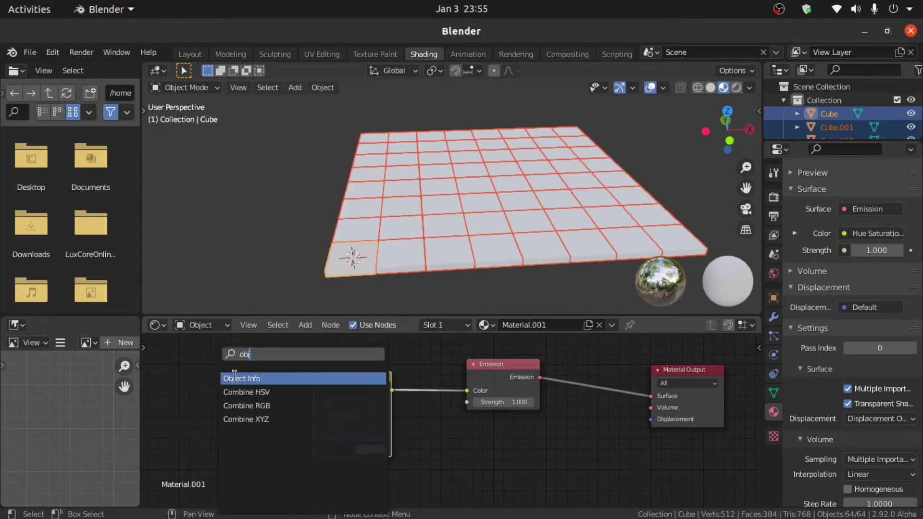
click(234, 378)
click(199, 404)
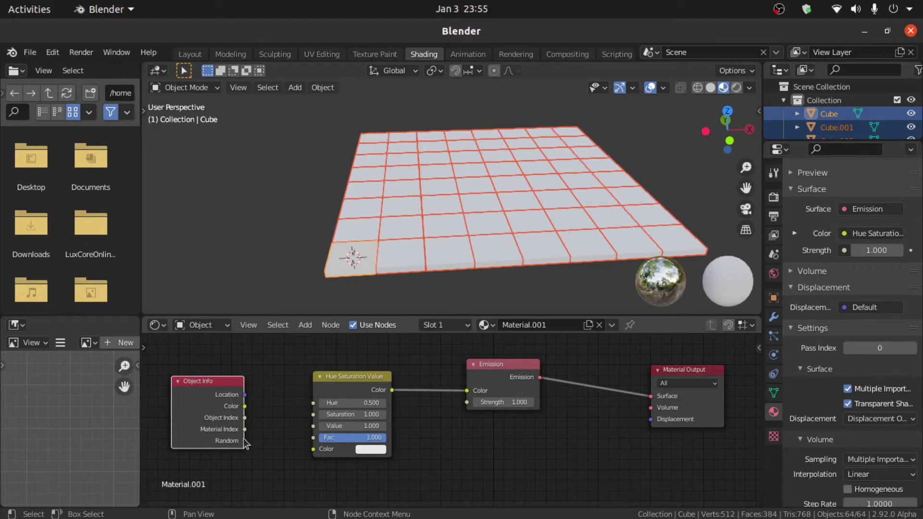
drag(244, 440, 312, 403)
- Set the Hue/Saturation node's input color to orange and link the active tile's material to all selected tiles
click(374, 448)
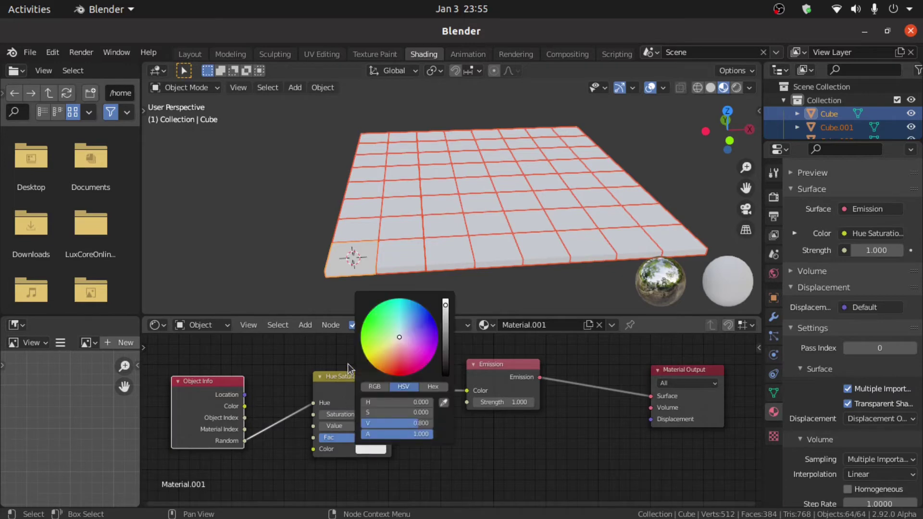
drag(399, 338, 389, 363)
key(ctrl+l)
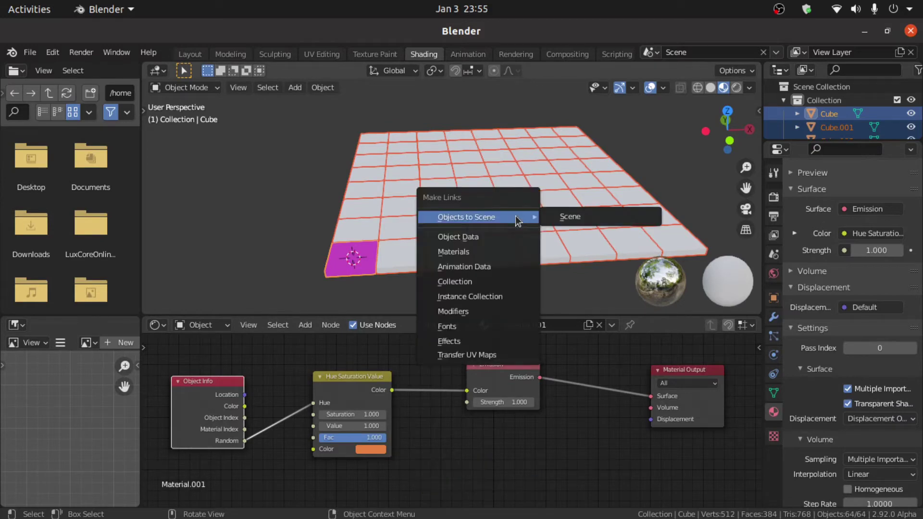
click(463, 256)
middle_drag(438, 190, 439, 222)
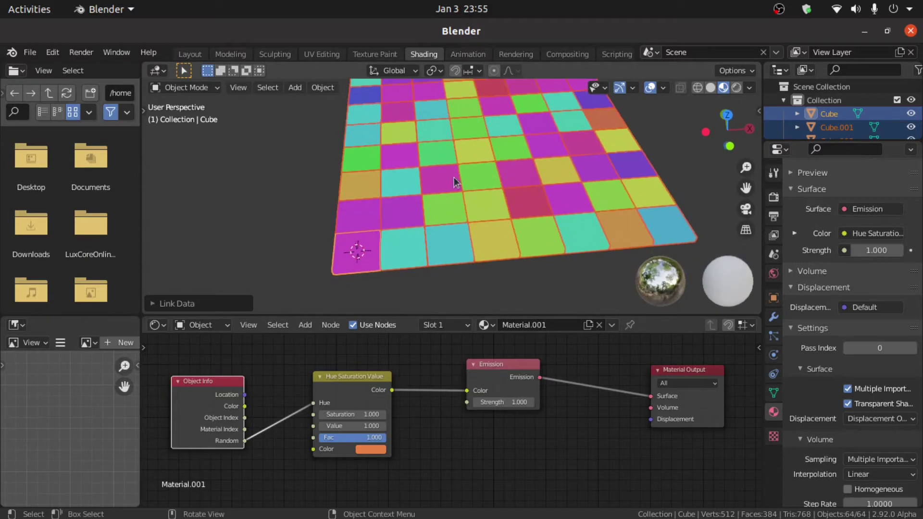
- Switch the viewport to rendered shading and set the world background color to black
click(737, 88)
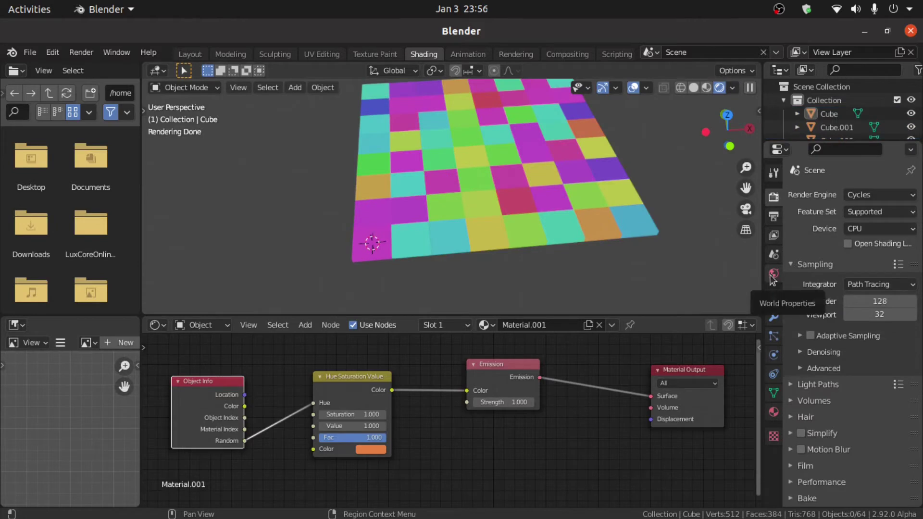
click(772, 275)
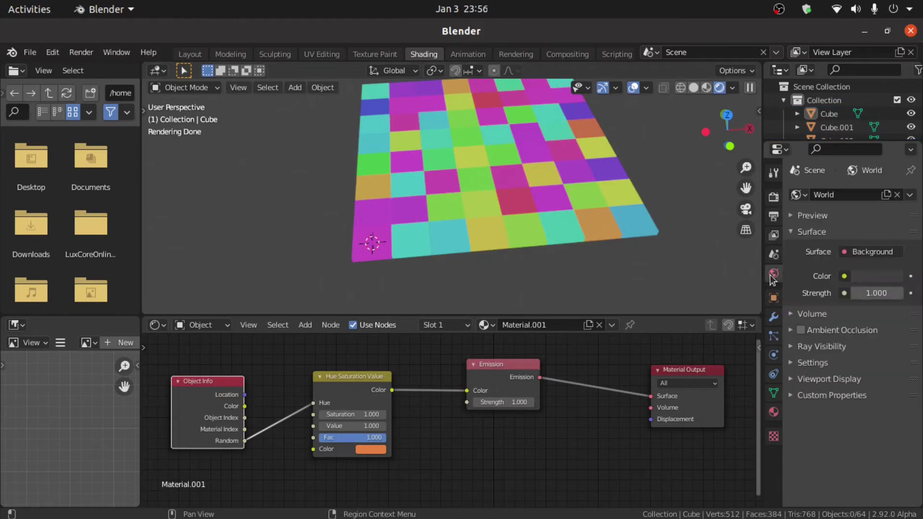
click(883, 278)
click(875, 277)
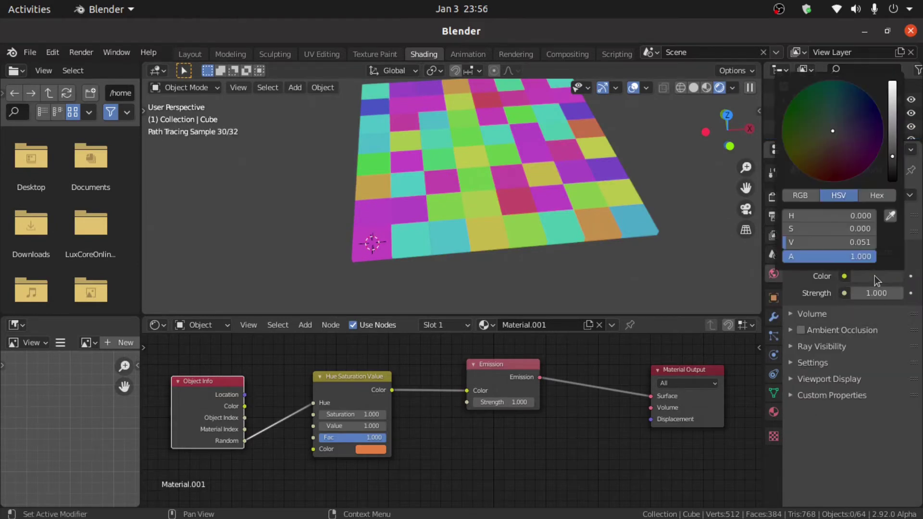
drag(893, 159, 893, 181)
- Add a Combine XYZ node and connect its Vector output to the Material Output's Displacement input
key(shift+a)
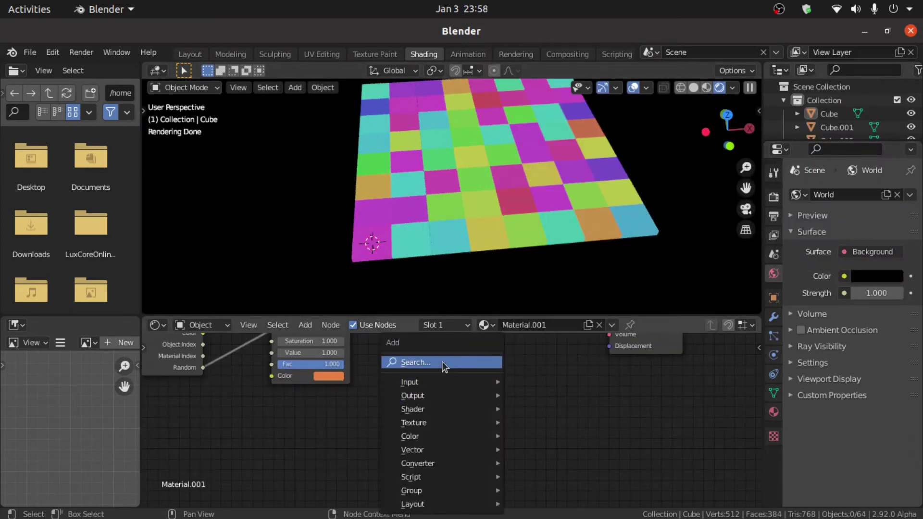
click(442, 363)
text(co)
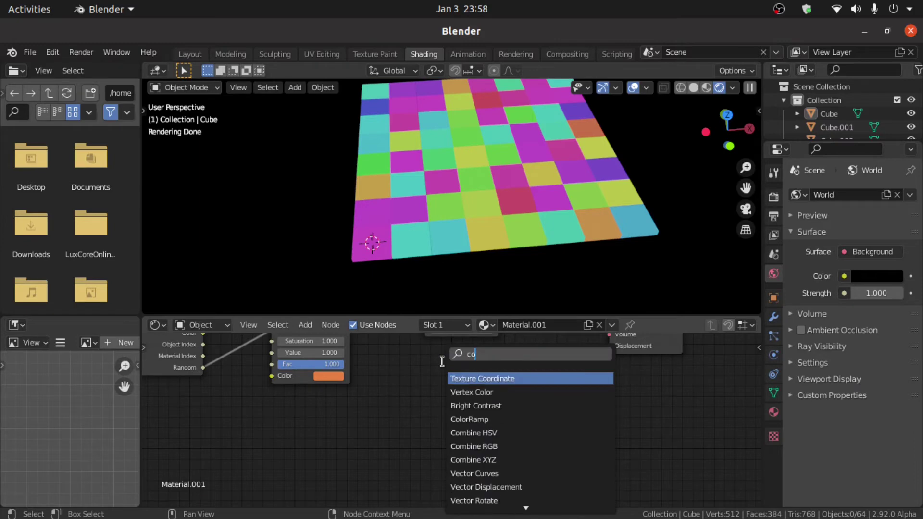
click(493, 460)
click(485, 466)
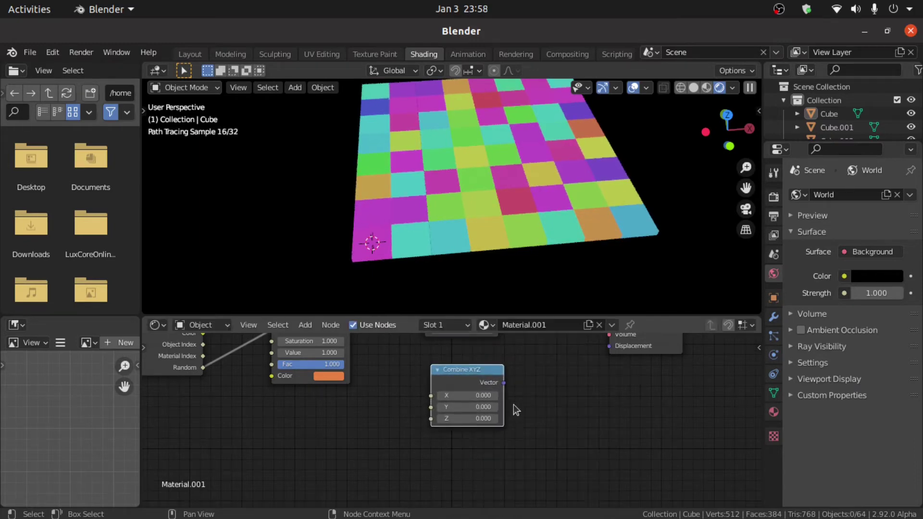
drag(504, 382, 545, 392)
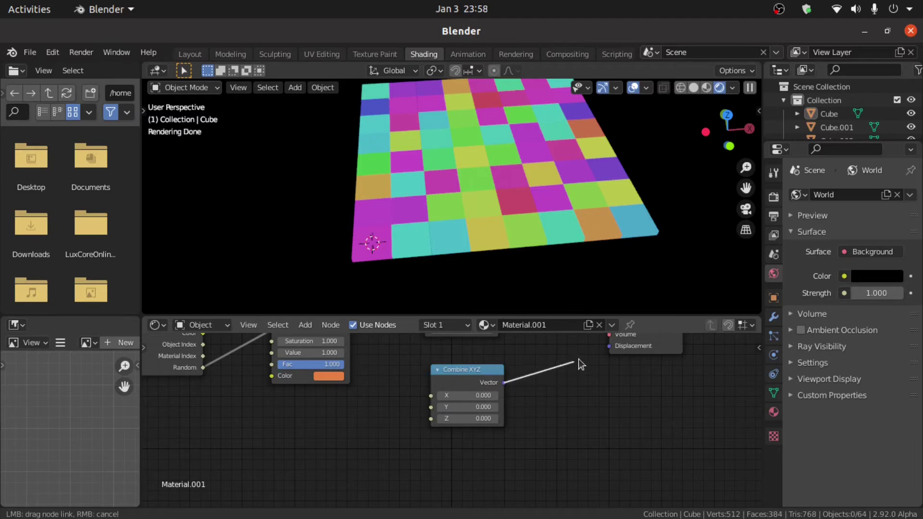
drag(579, 364, 615, 350)
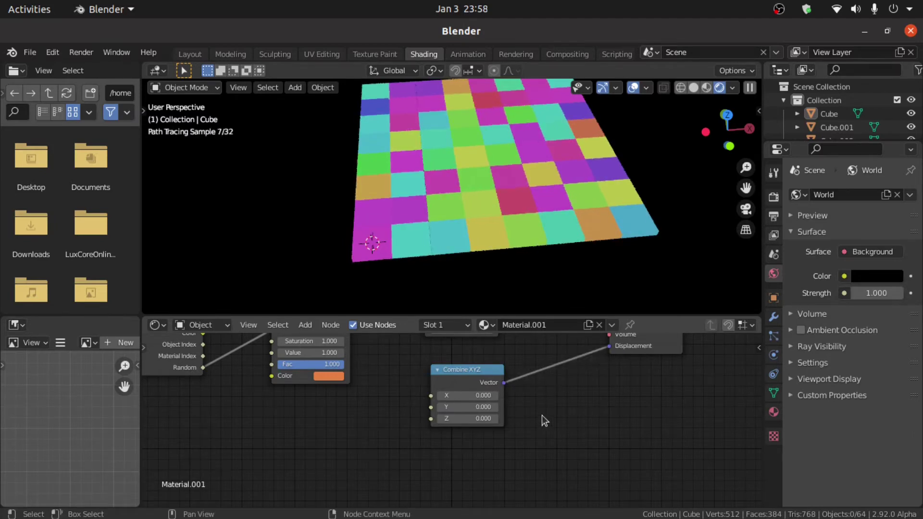
scroll(510, 421, up, 1)
drag(451, 419, 457, 420)
right_click(457, 419)
scroll(457, 420, down, 1)
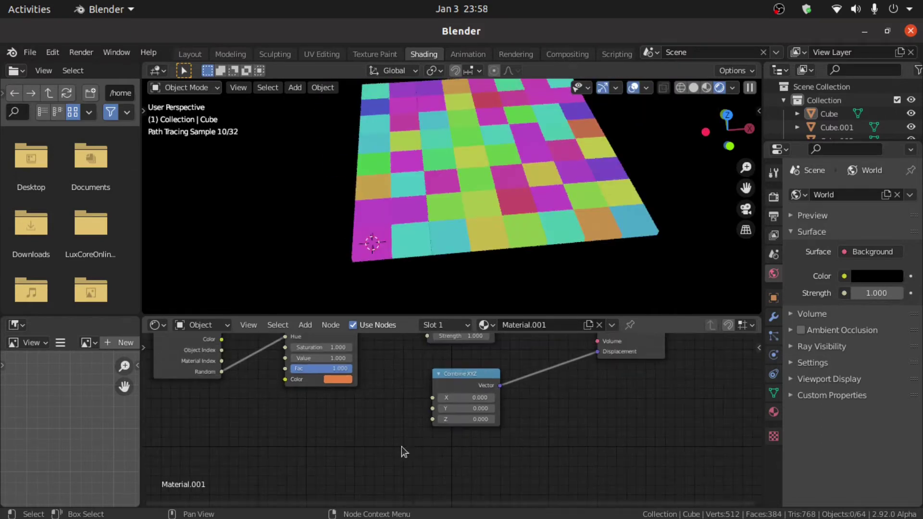
- Add a Math node and connect its Value output to the Z input of the Combine XYZ node
key(shift+a)
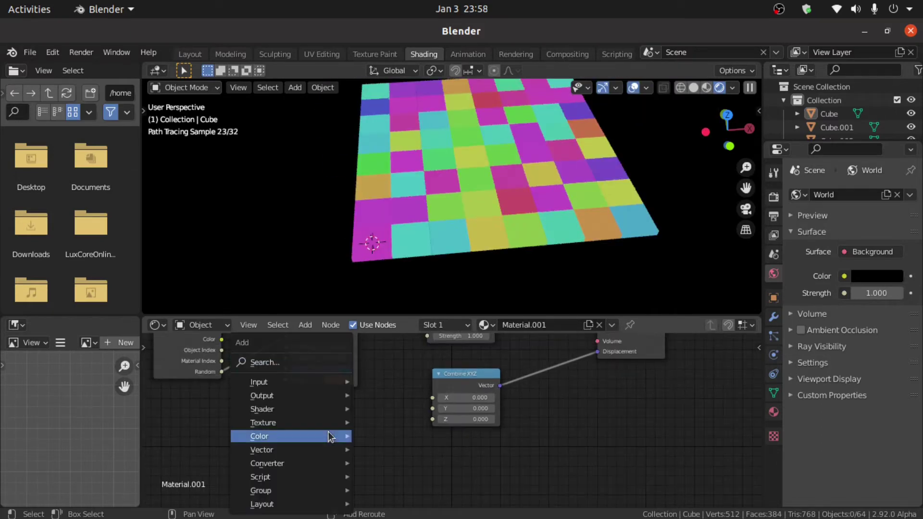
click(284, 362)
text(ath)
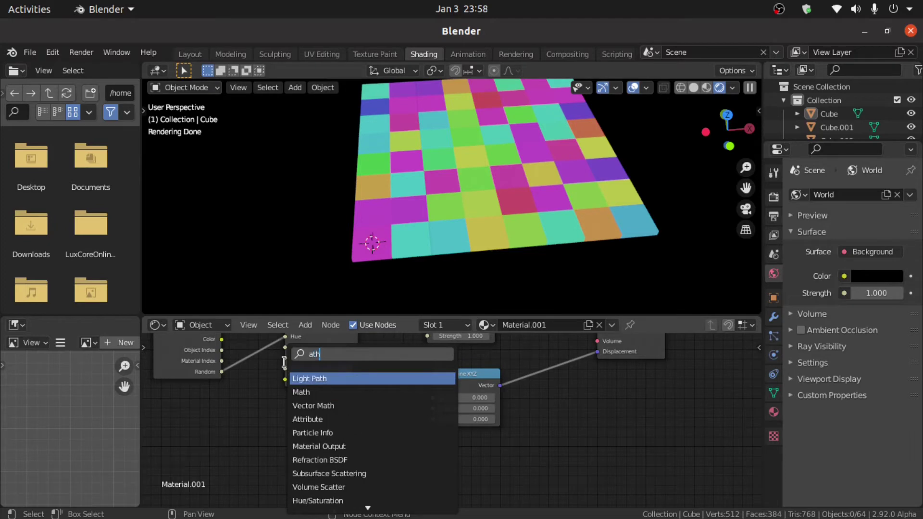
click(301, 392)
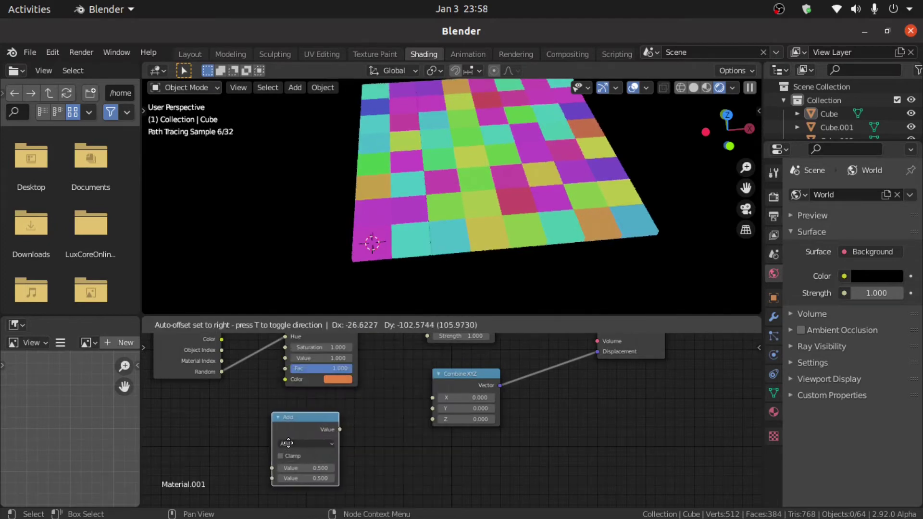
click(340, 438)
drag(341, 428, 432, 420)
- Change the Math node's operation to Multiply Add
scroll(413, 438, up, 3)
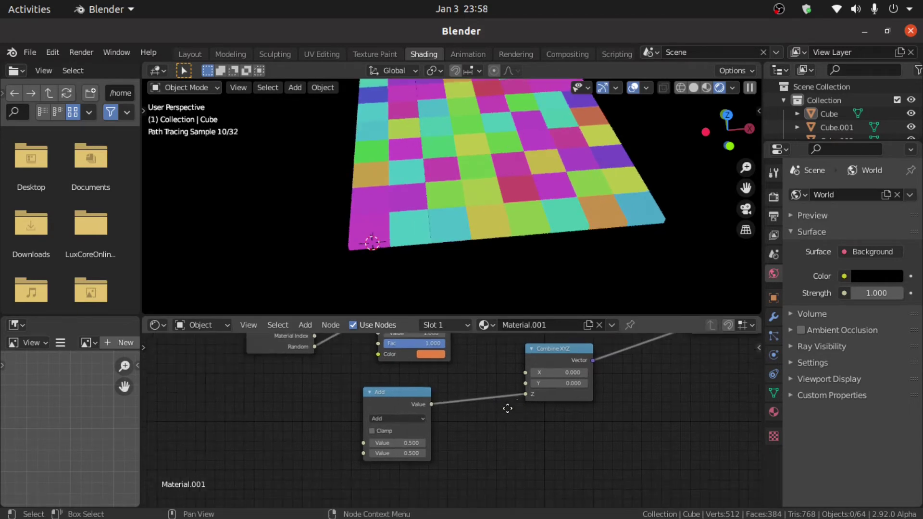
click(384, 418)
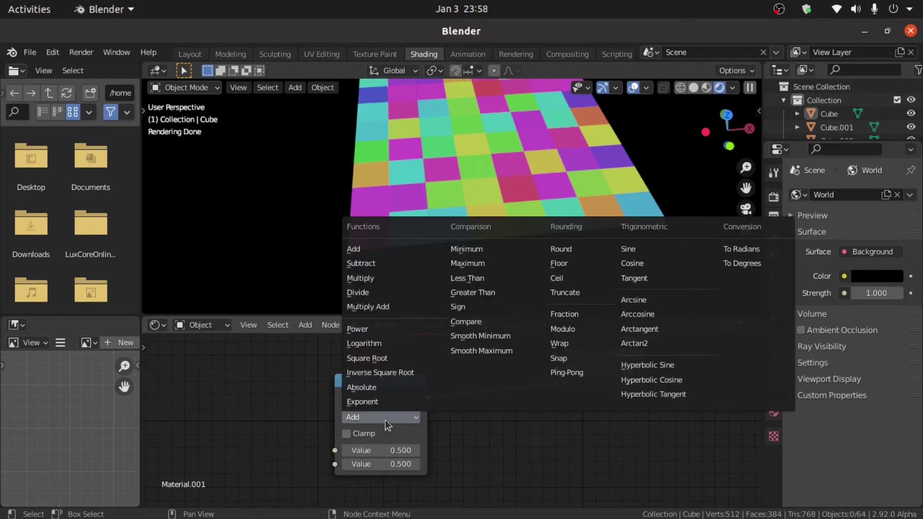
click(393, 307)
middle_drag(370, 461, 438, 433)
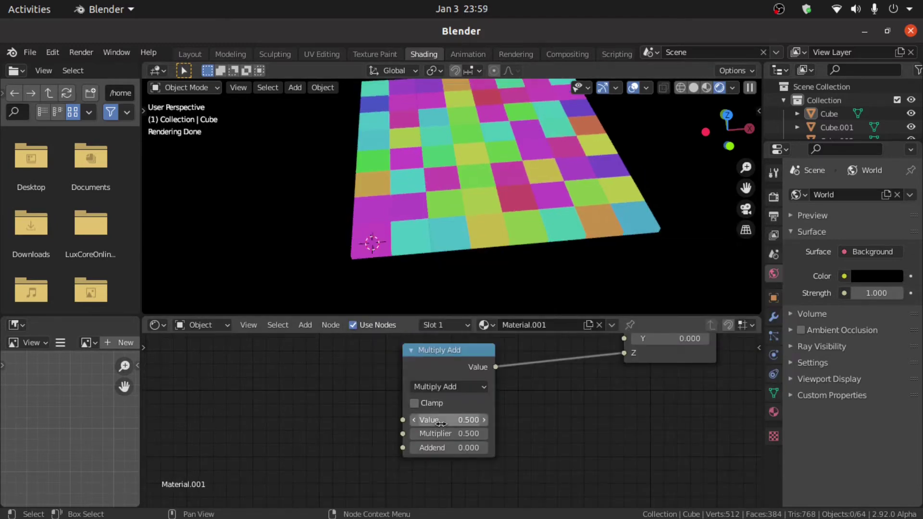
- Set the Multiply Add node's Value to 3 and its Addend to 1
mouse_move(437, 420)
mouse_down()
mouse_move(500, 420)
mouse_move(394, 420)
mouse_move(438, 421)
mouse_up()
click(441, 423)
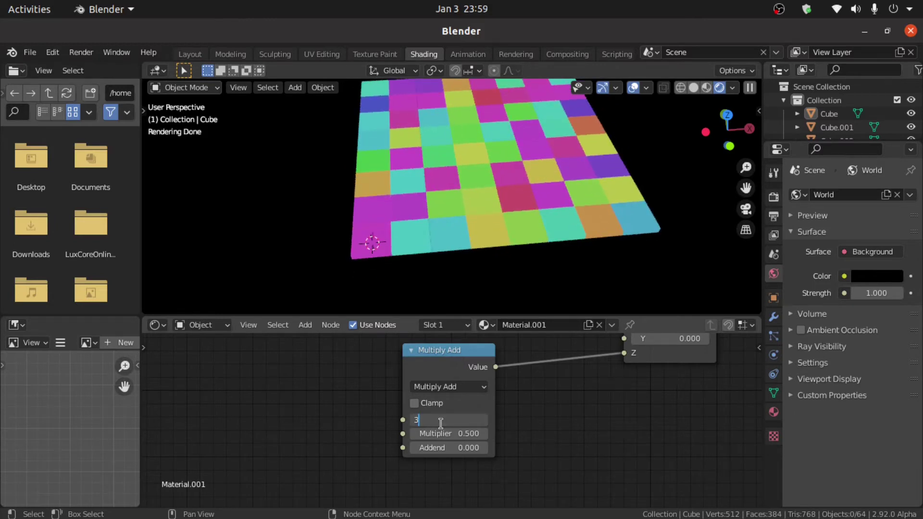
key(Return)
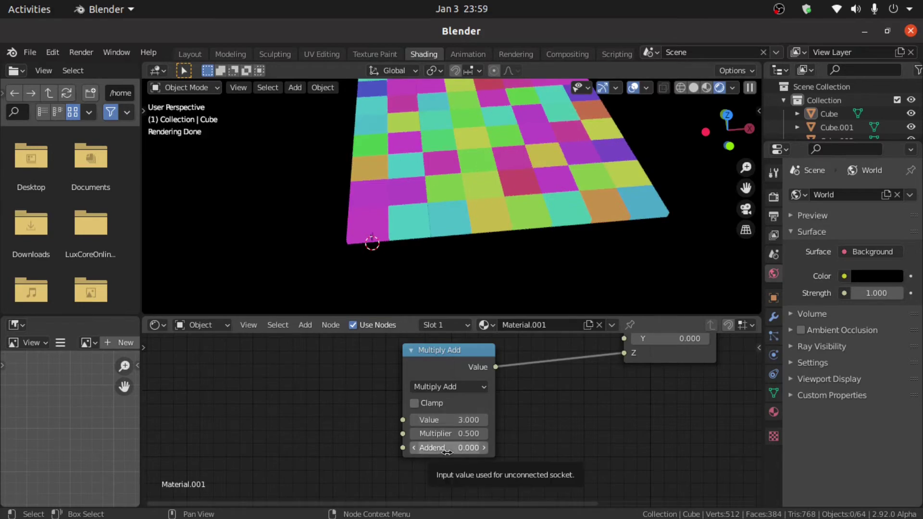
click(437, 452)
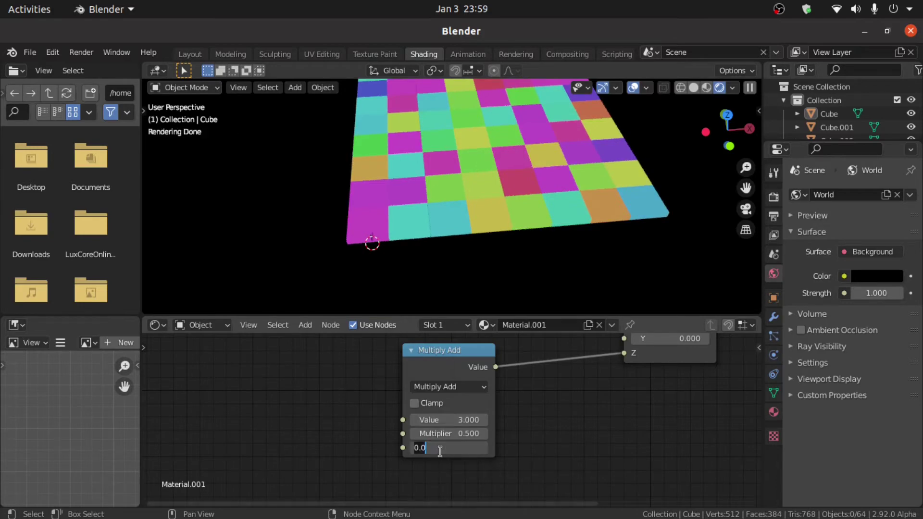
text(1)
key(Return)
- Add a second Object Info node and connect its Random output to the Multiply Add node's Multiplier input
scroll(448, 457, down, 1)
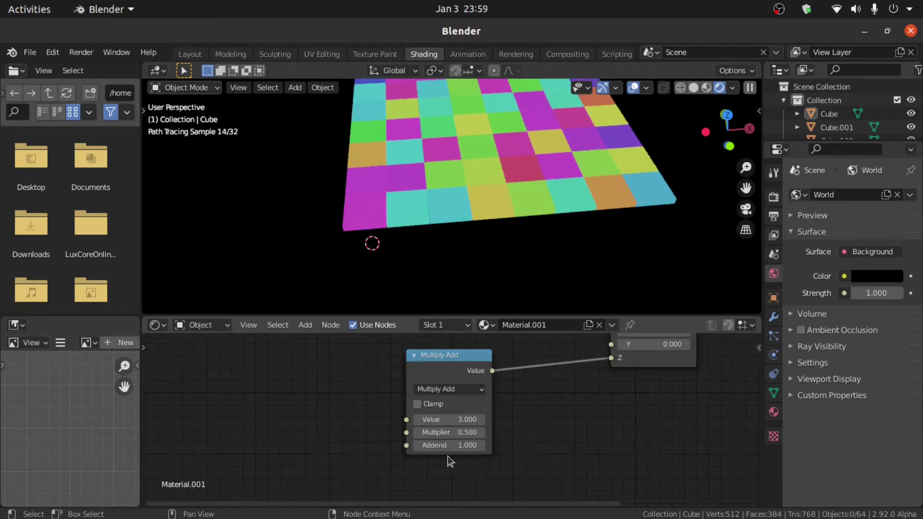
key(shift+a)
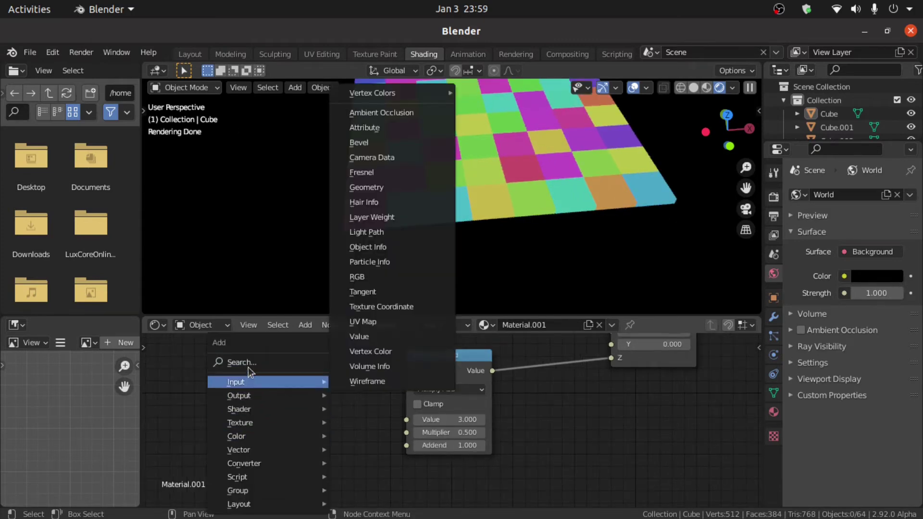
click(248, 364)
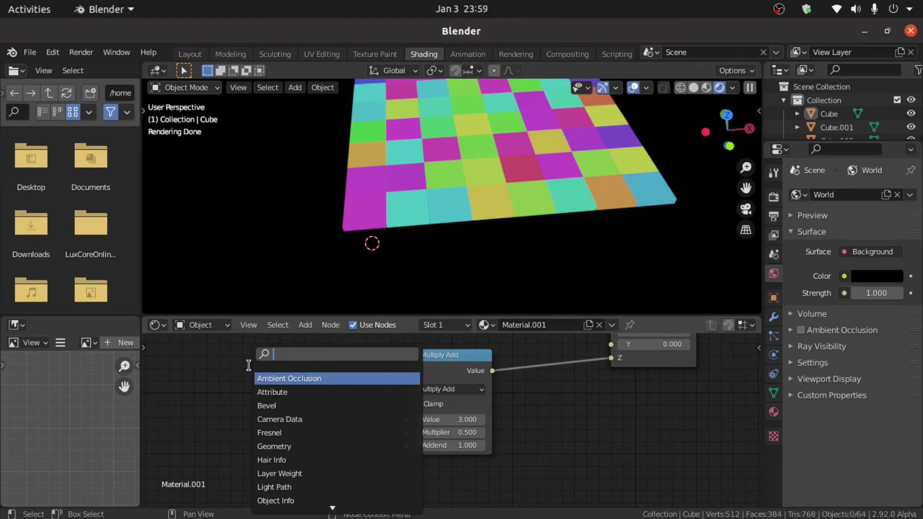
text(bo)
key(Down)
key(Down)
key(Down)
key(Down)
key(Down)
key(Down)
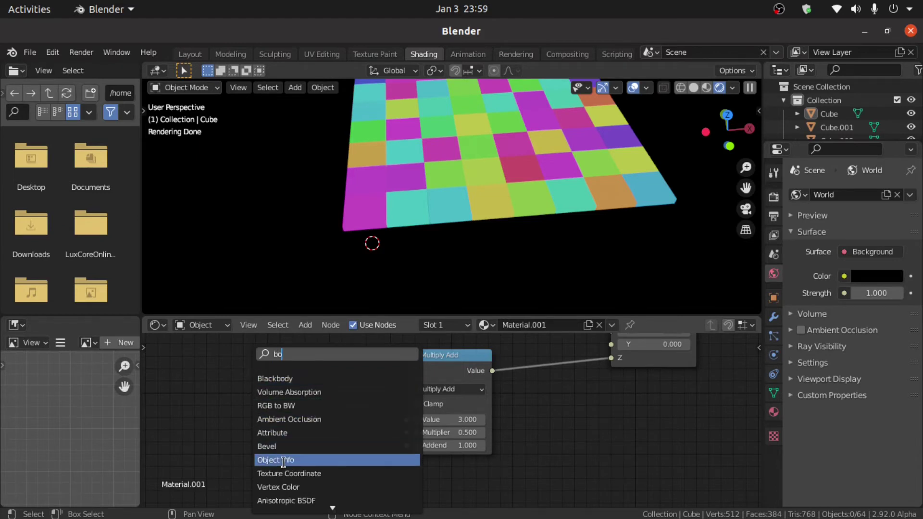
key(Return)
click(190, 452)
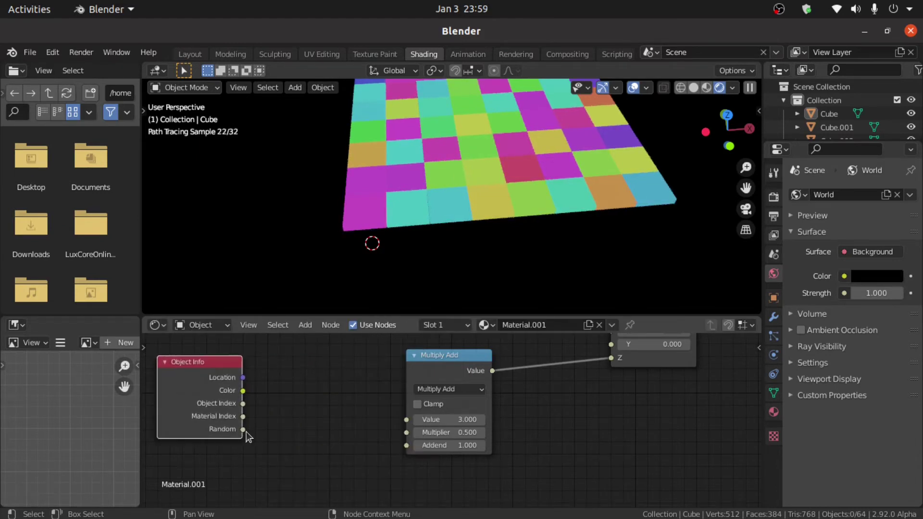
drag(243, 429, 403, 433)
- Insert a ColorRamp node into the link between Object Info's Random output and the Multiply Add node's Multiplier
scroll(364, 448, up, 1)
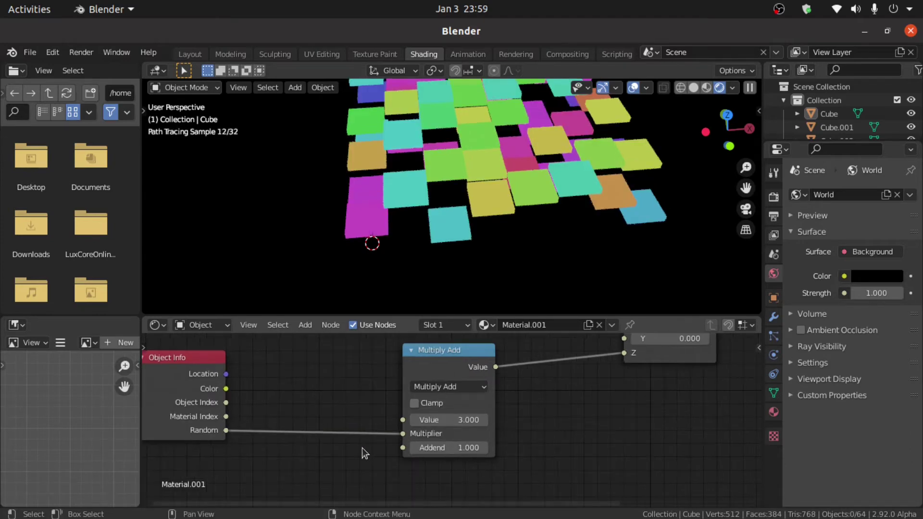
middle_drag(302, 407, 353, 412)
key(shift+a)
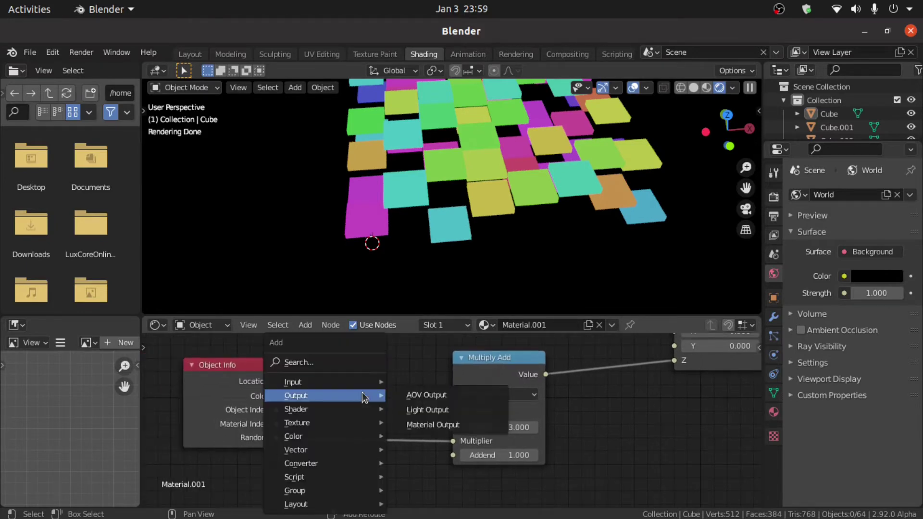
click(336, 367)
text(c)
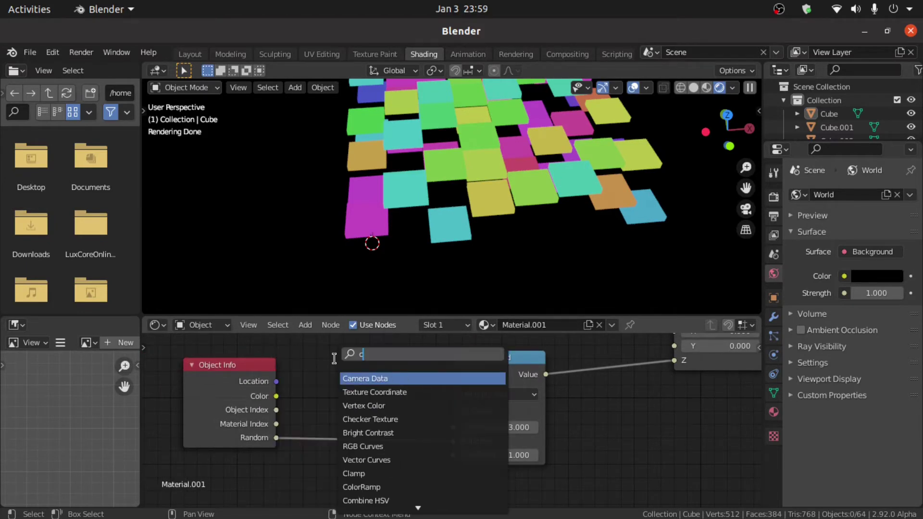
text(olo)
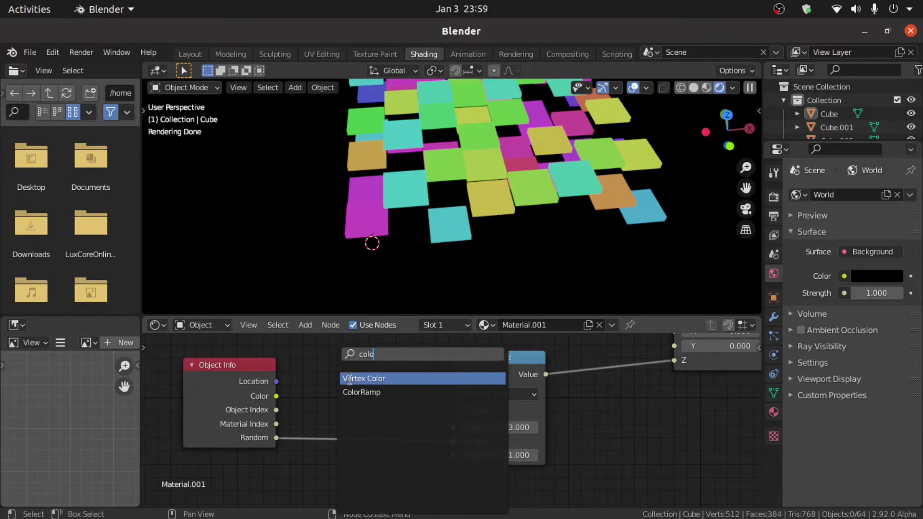
click(361, 392)
click(324, 407)
scroll(388, 450, down, 2)
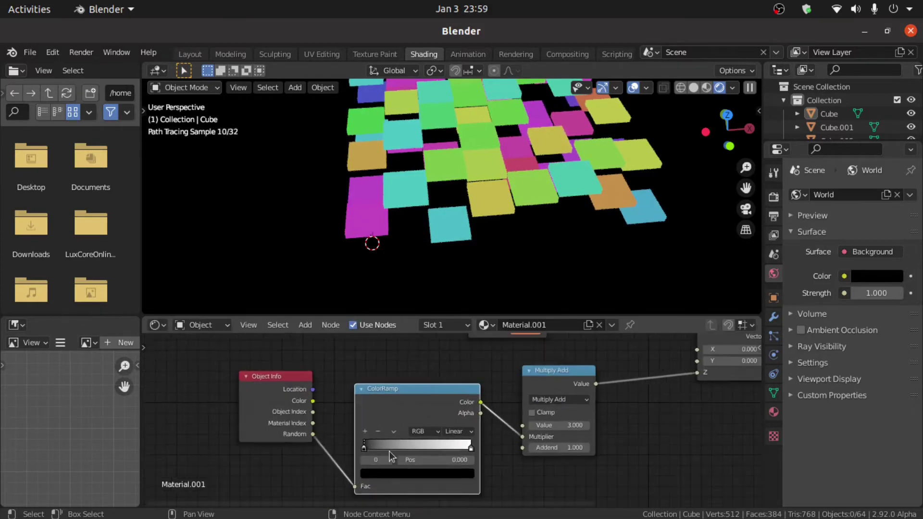
- Try moving the ColorRamp's black stop to position 0.255 to test its effect on the tile heights
middle_drag(390, 454, 345, 414)
drag(342, 413, 372, 423)
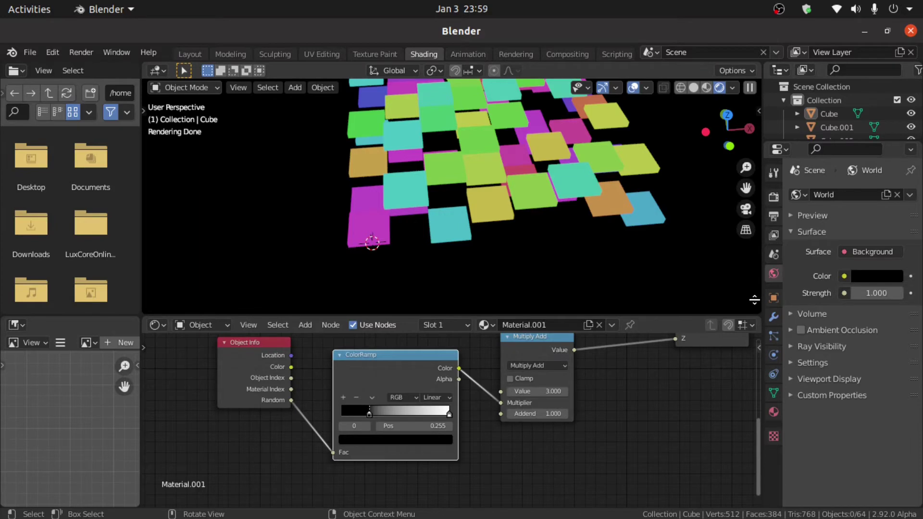
- Split off a lower strip of the 3D viewport and turn it into a Video Sequencer
drag(754, 300, 745, 248)
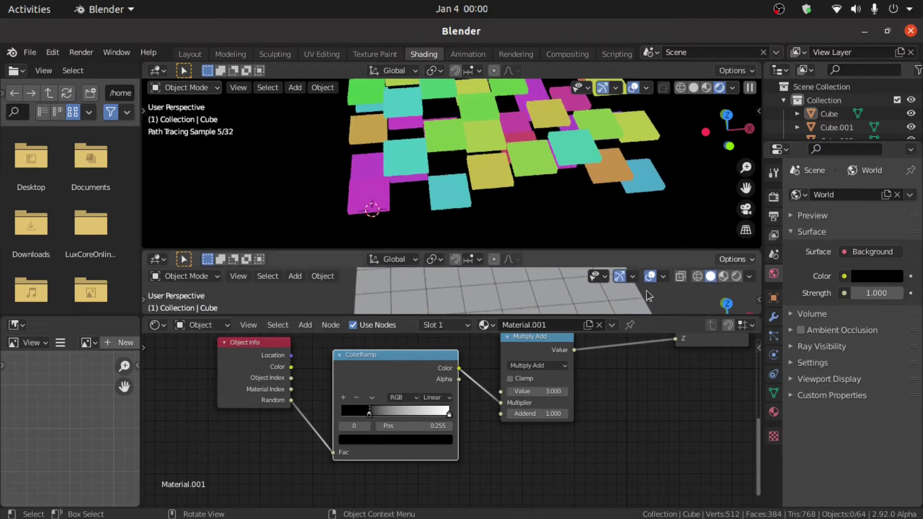
click(157, 259)
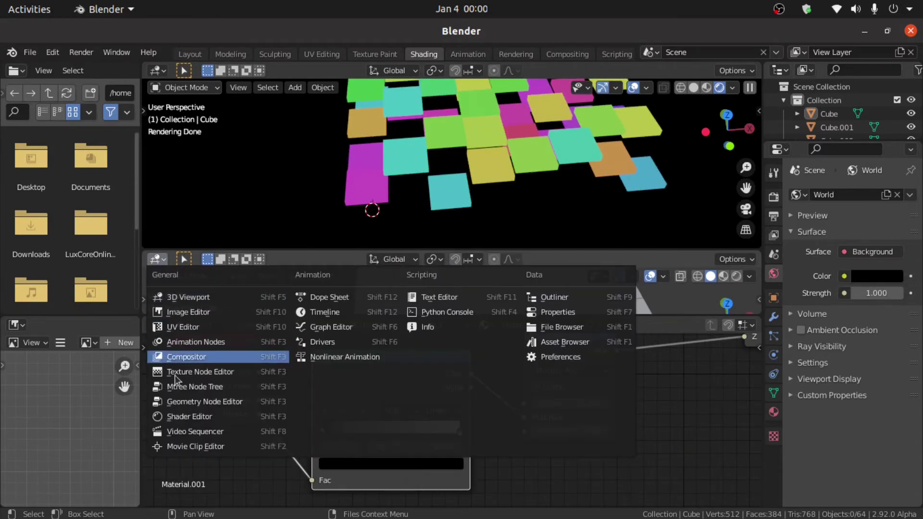
click(180, 432)
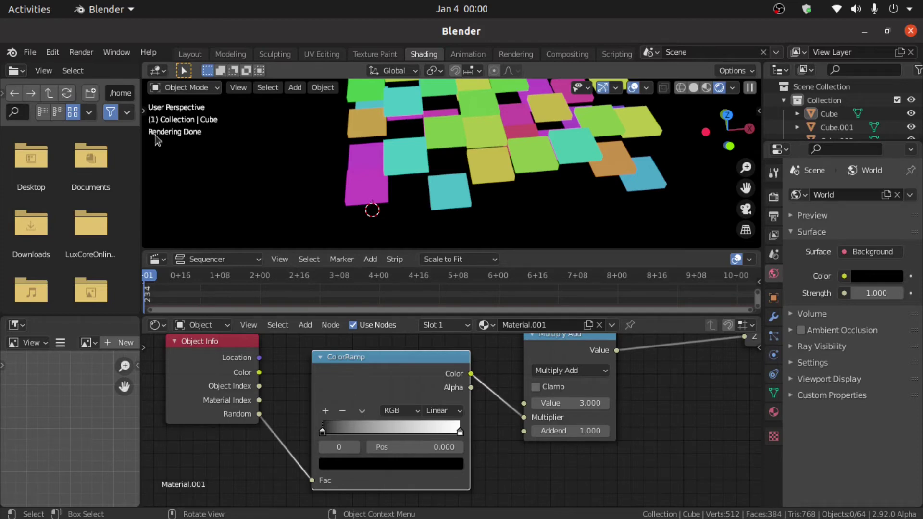
- Add the sound strip "Intro_Outro music 15 seconds.mp3" from the VideoDownloader folder to the sequencer at frame 1, channel 1
click(369, 260)
click(403, 336)
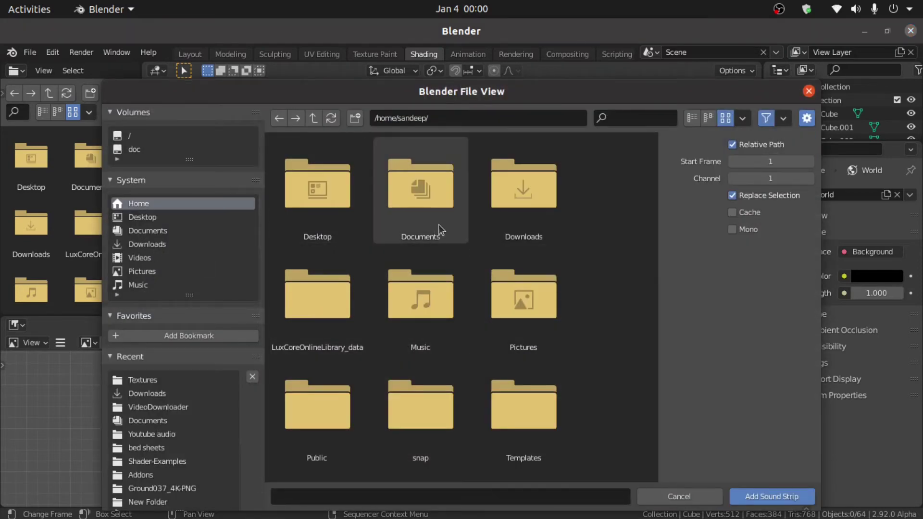
click(158, 245)
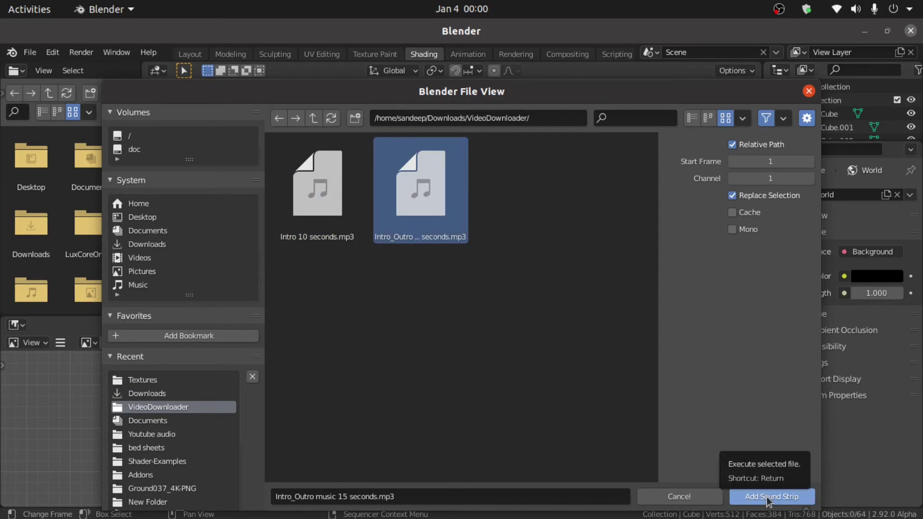
click(768, 497)
scroll(593, 294, up, 3)
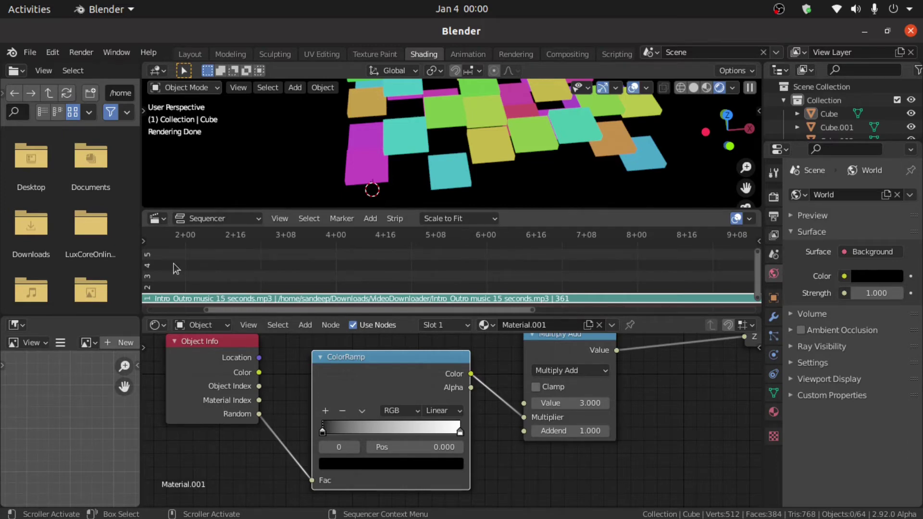
- Switch the sequencer area to the Timeline and set the scene's end frame to 361
click(156, 218)
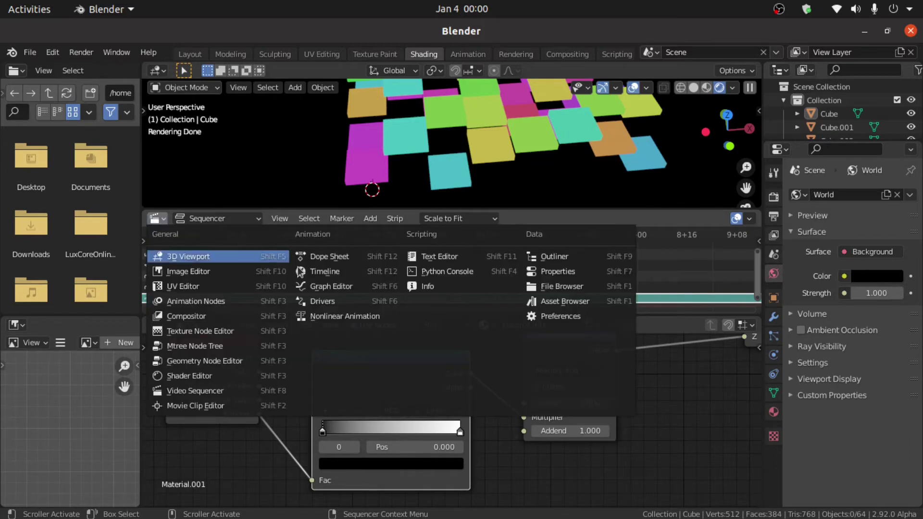
click(332, 271)
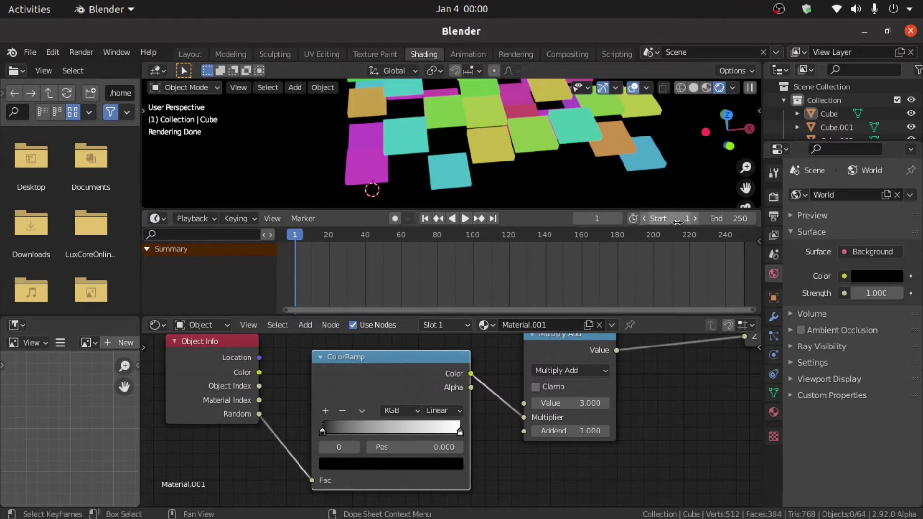
click(736, 217)
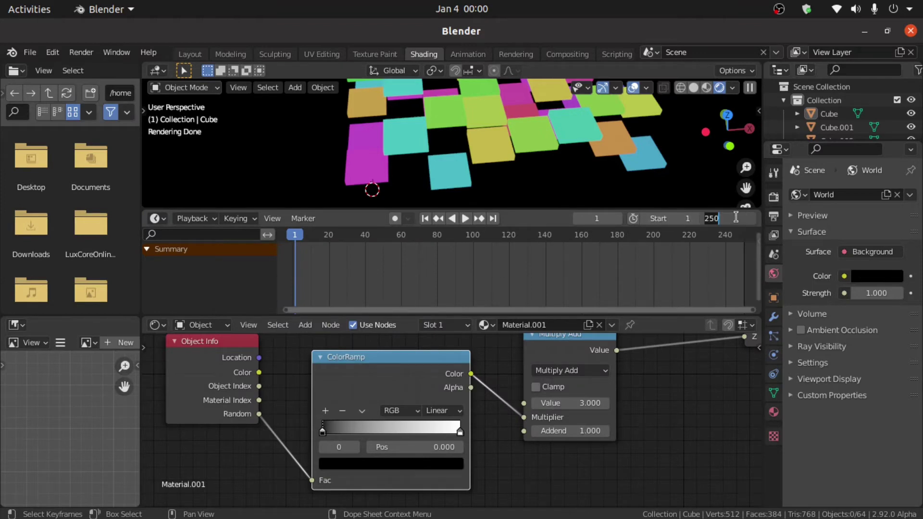
text(361)
key(Return)
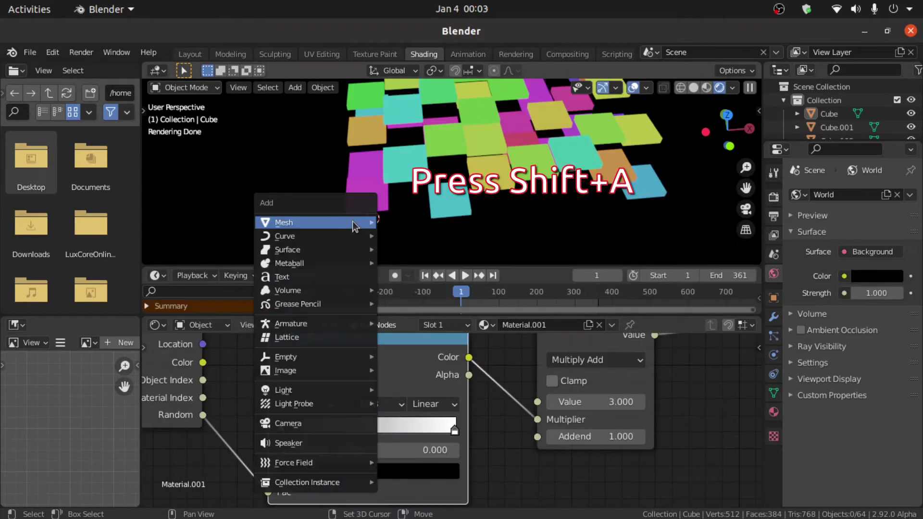
- Add a Plain Axes empty to the scene and show its transform values in the 3D viewport
mouse_move(353, 225)
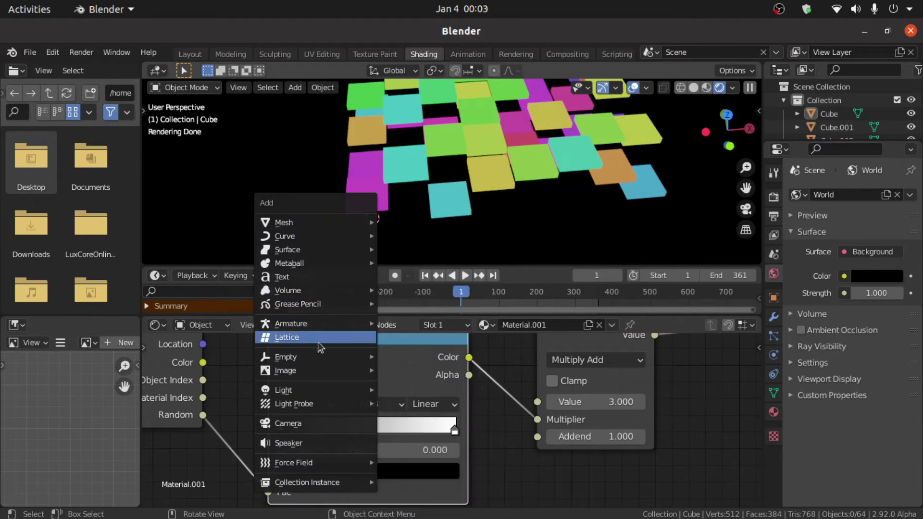
mouse_move(290, 361)
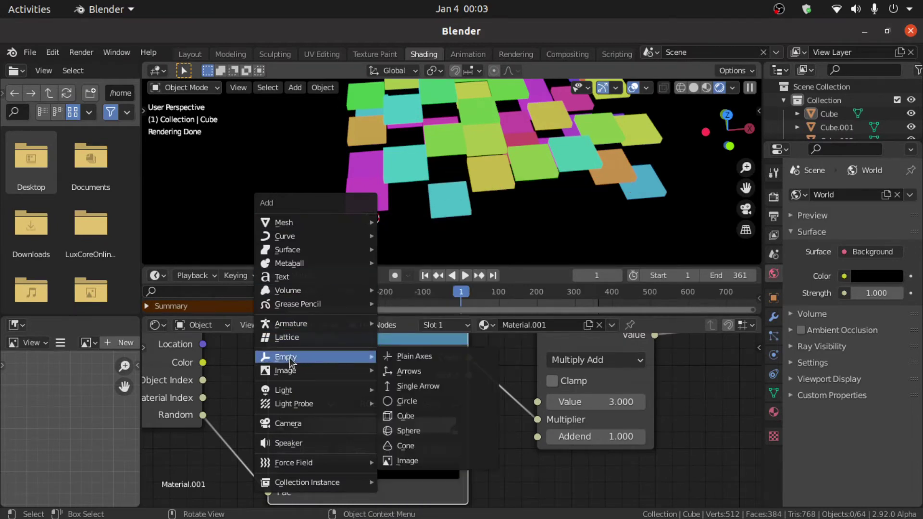
click(401, 361)
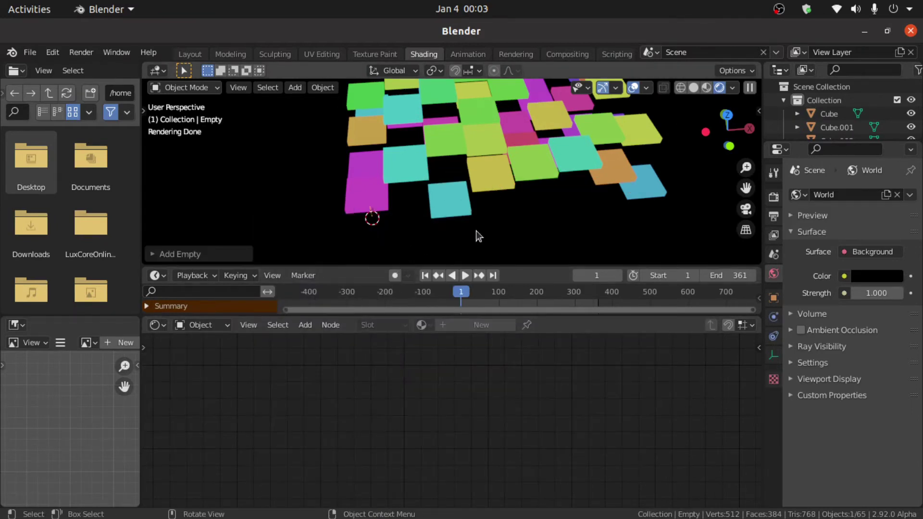
key(n)
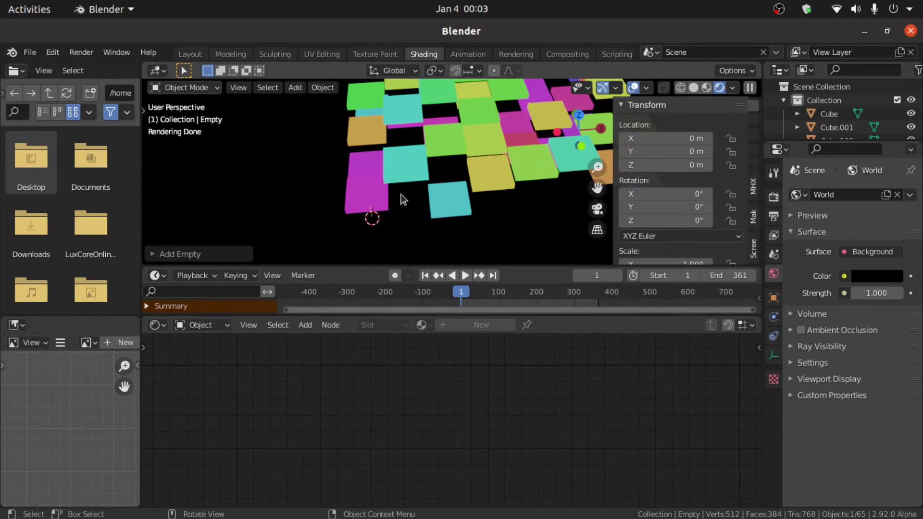
- Select a tile and add a driver to the ColorRamp's black stop position, using the Empty's X Location as its variable
click(388, 171)
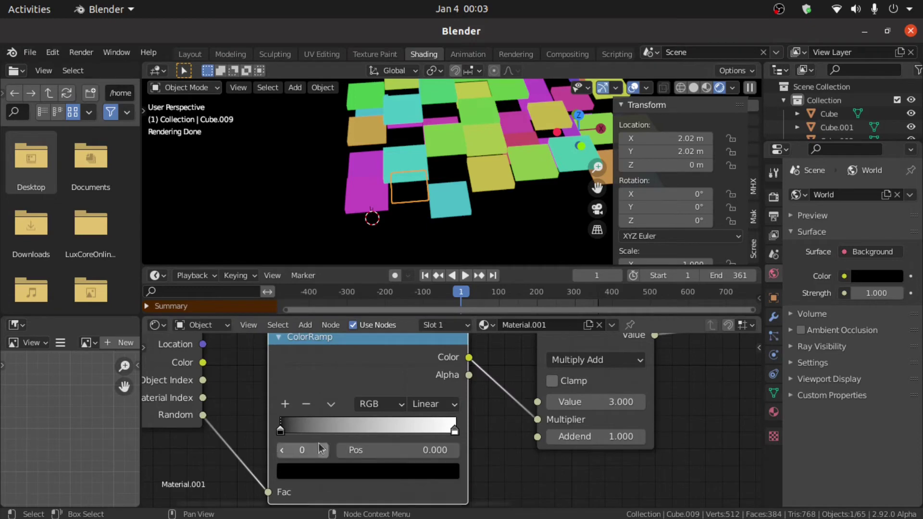
right_click(382, 451)
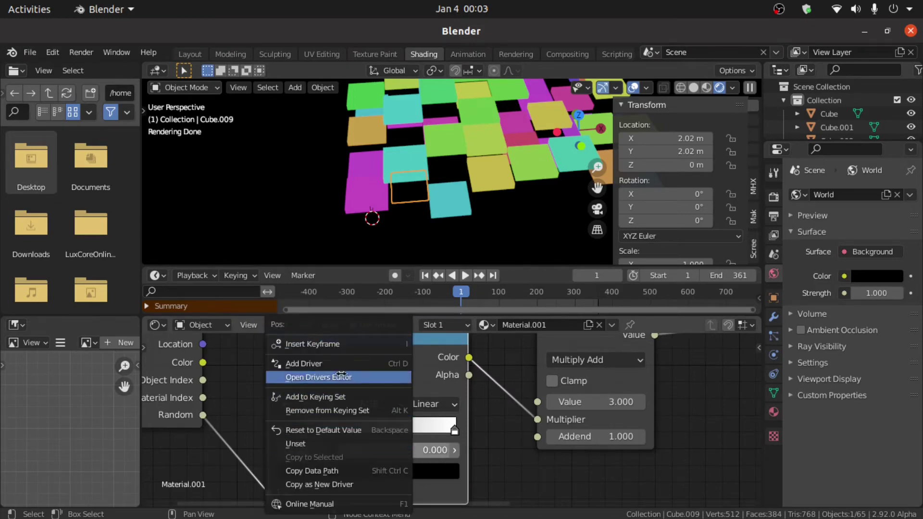
click(327, 364)
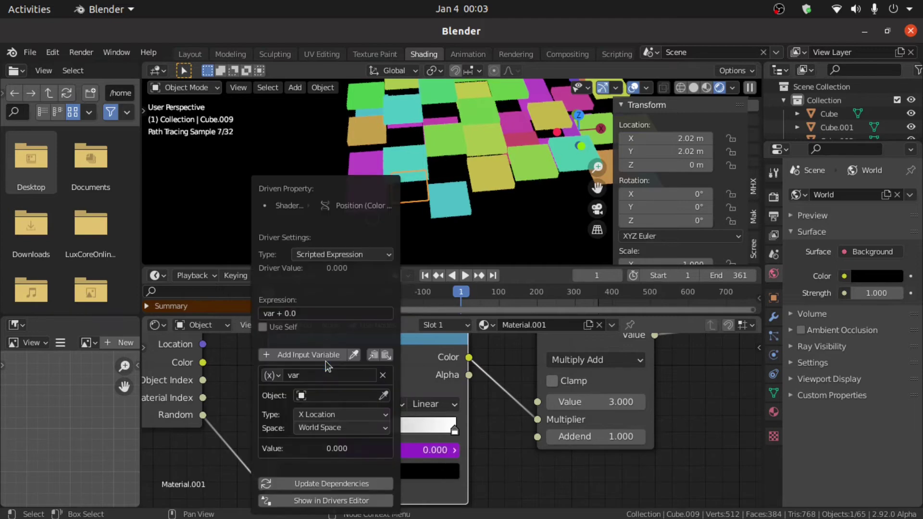
click(343, 388)
scroll(343, 374, down, 20)
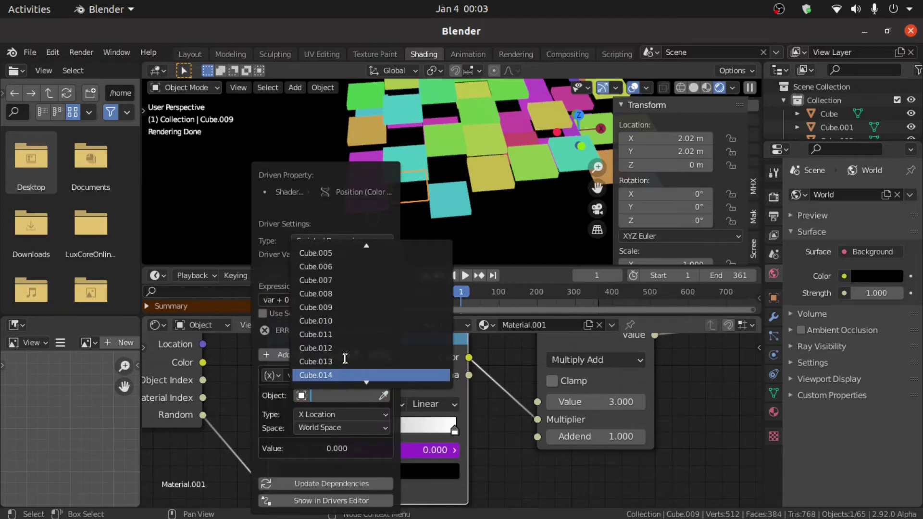
scroll(345, 358, down, 20)
click(334, 375)
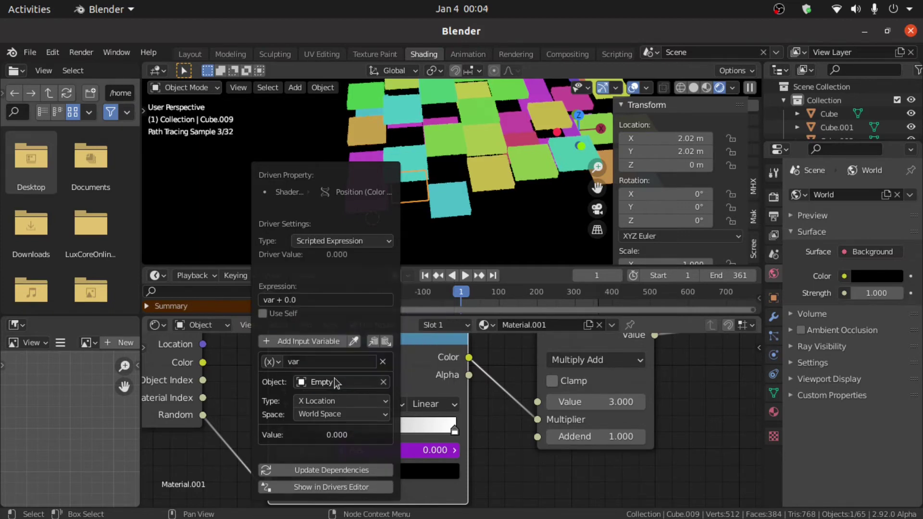
- Select the Empty and insert a single keyframe on its X location at frame 1
scroll(827, 134, down, 15)
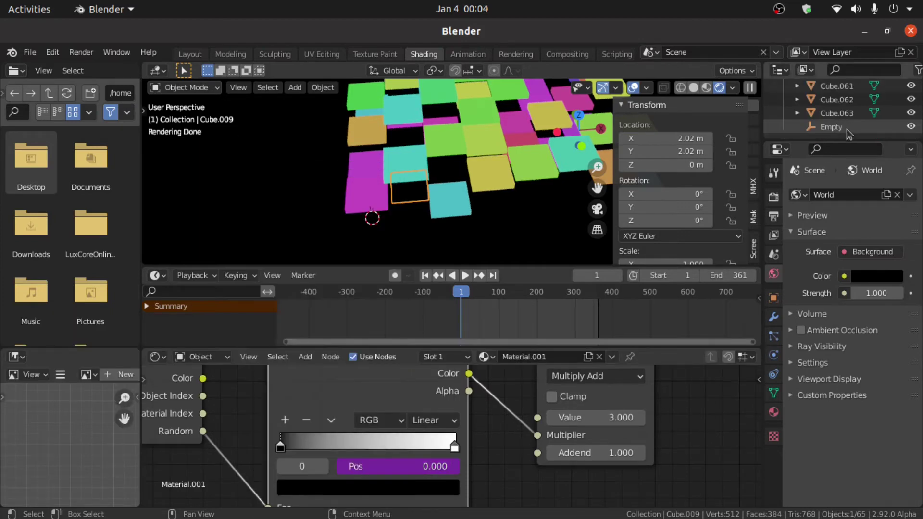
click(834, 130)
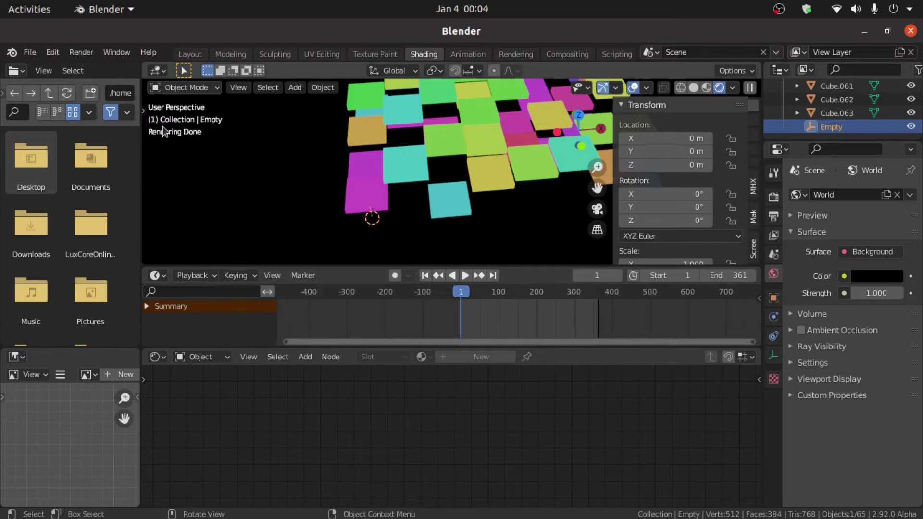
right_click(659, 138)
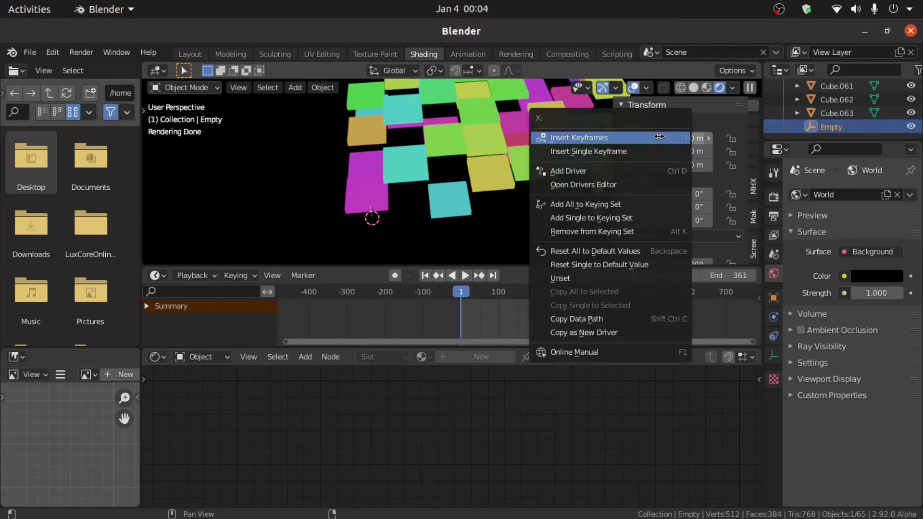
click(587, 154)
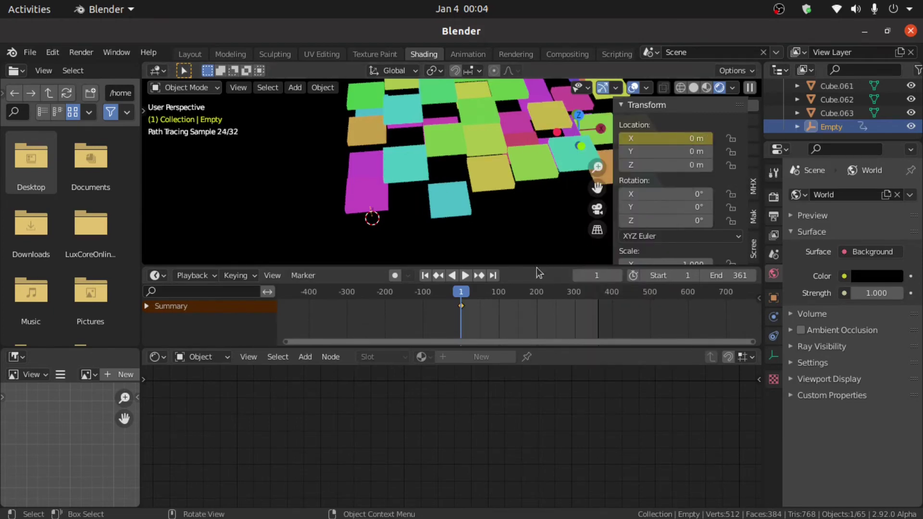
- Go to the last frame, set the Empty's X location to 1 m and insert a single keyframe on it
click(493, 275)
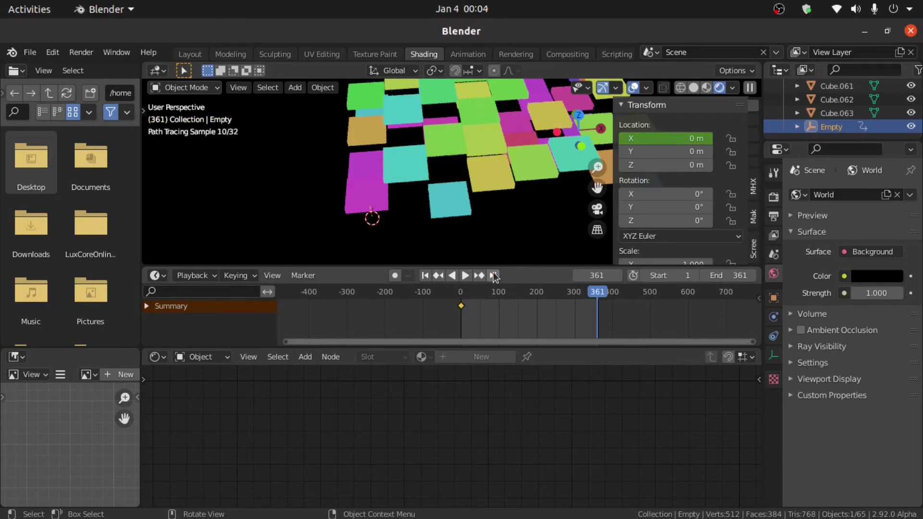
double_click(663, 139)
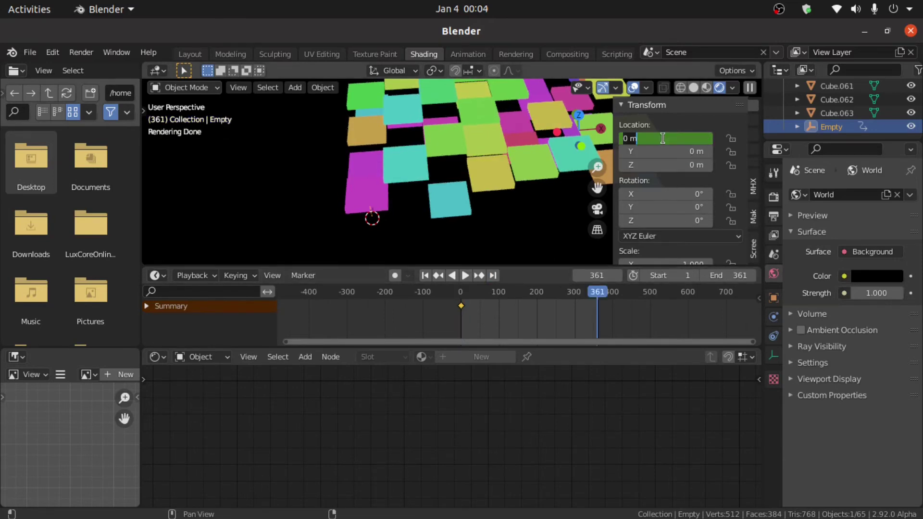
key(Return)
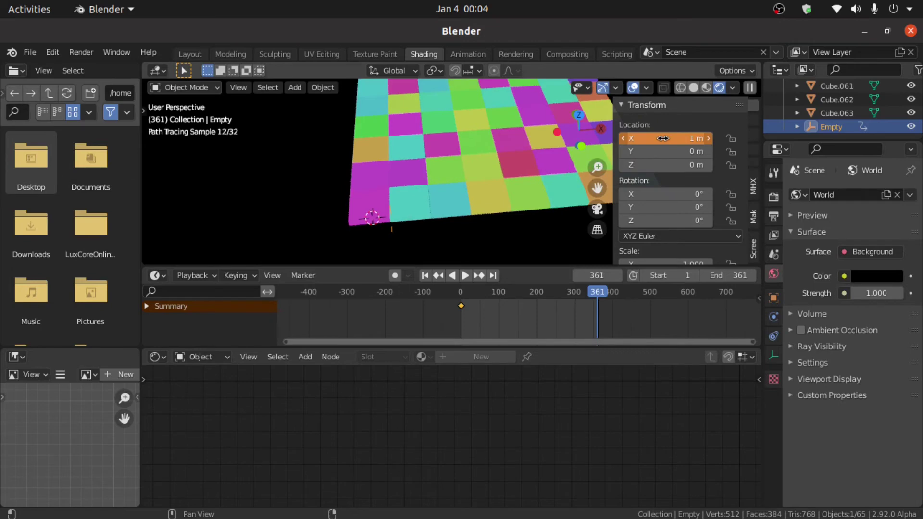
right_click(664, 138)
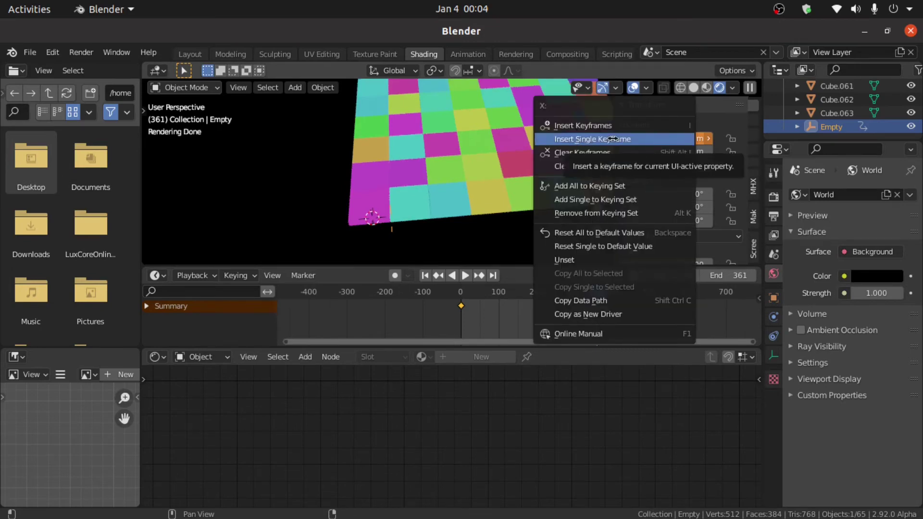
click(582, 141)
- Switch the timeline area to the Graph Editor and bake "Intro_Outro music 15 seconds.mp3" to the Empty's X Location F-curve
click(165, 279)
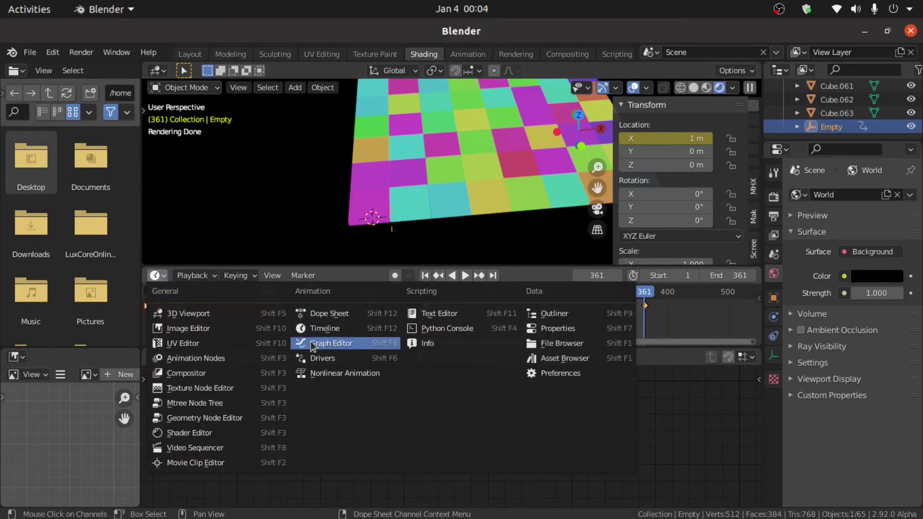
click(331, 343)
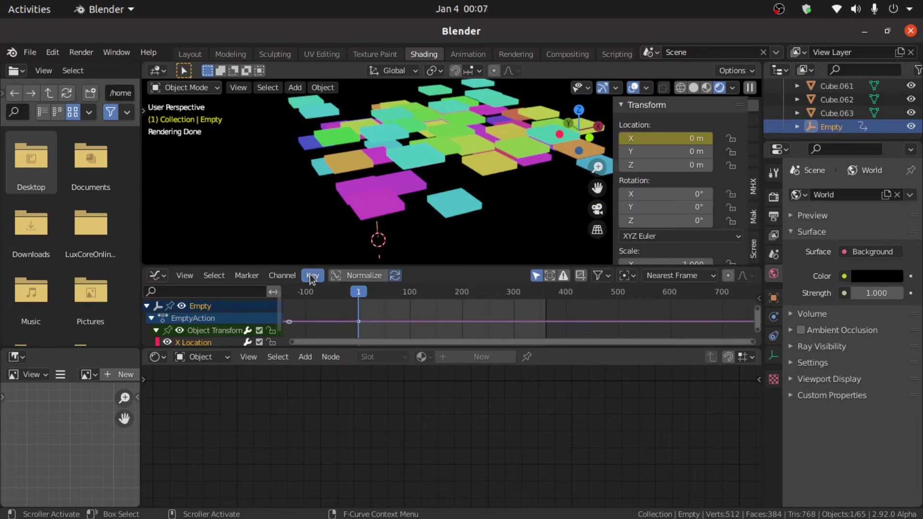
click(311, 275)
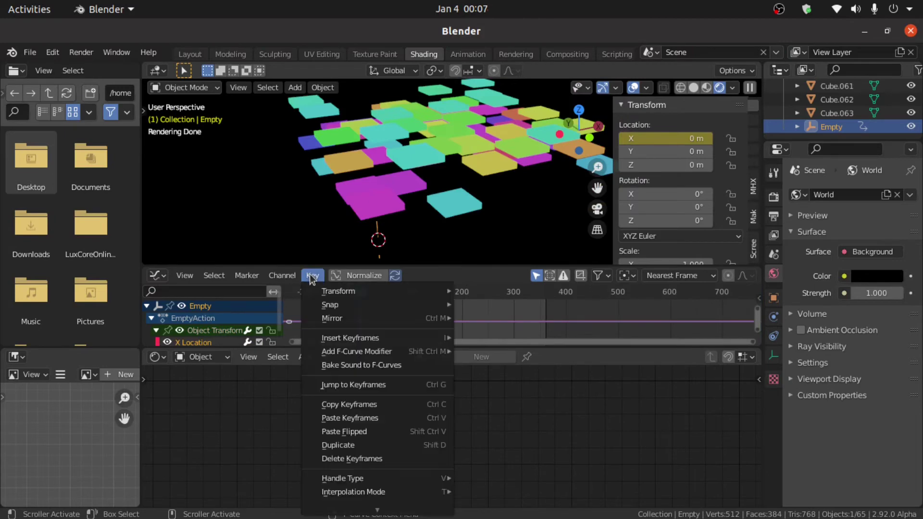
click(352, 367)
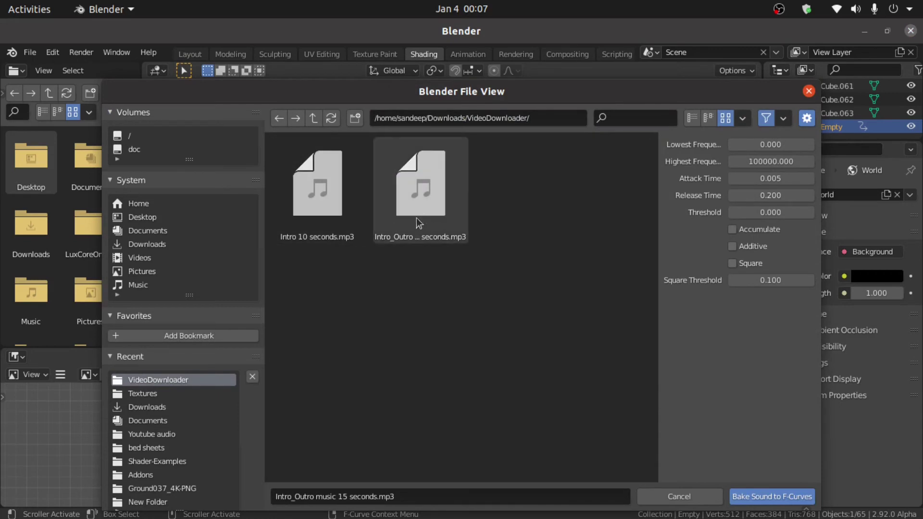
click(396, 232)
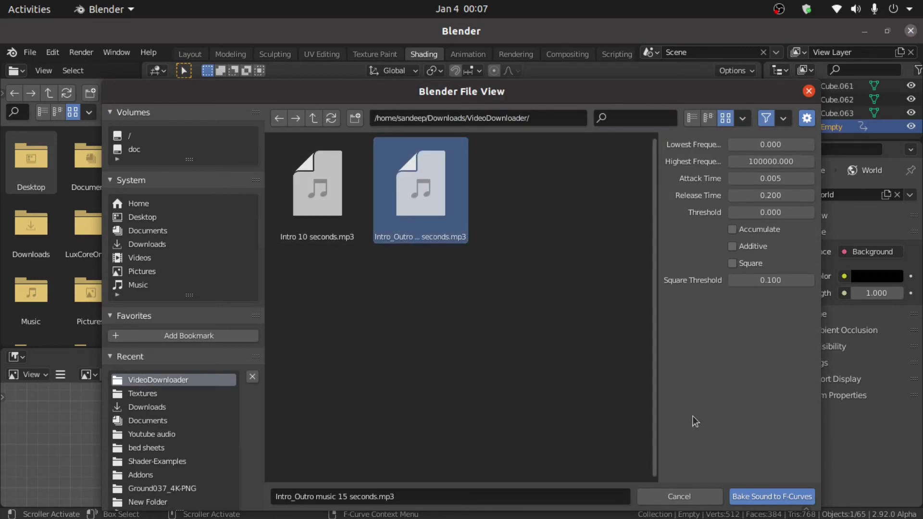
click(754, 498)
- Play the animation in the rendered viewport to check how the tiles move with the sound
scroll(418, 209, up, 4)
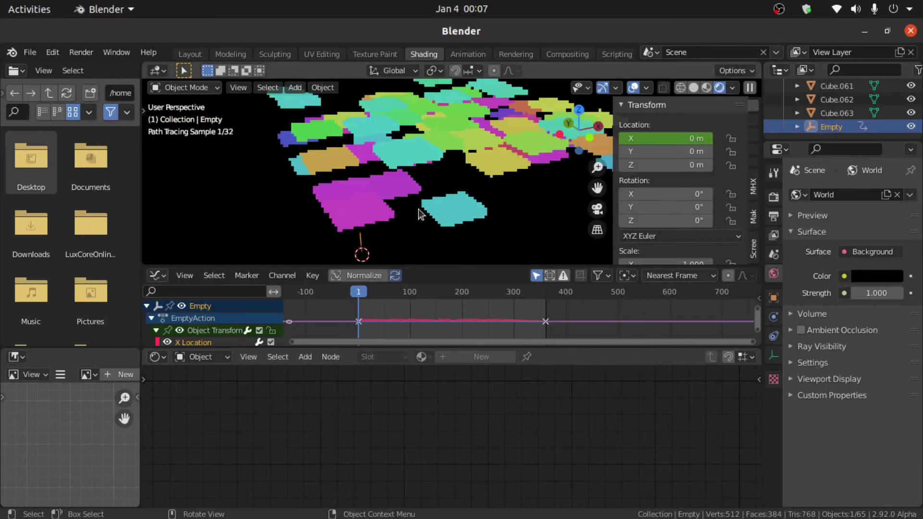
key(space)
scroll(419, 209, down, 6)
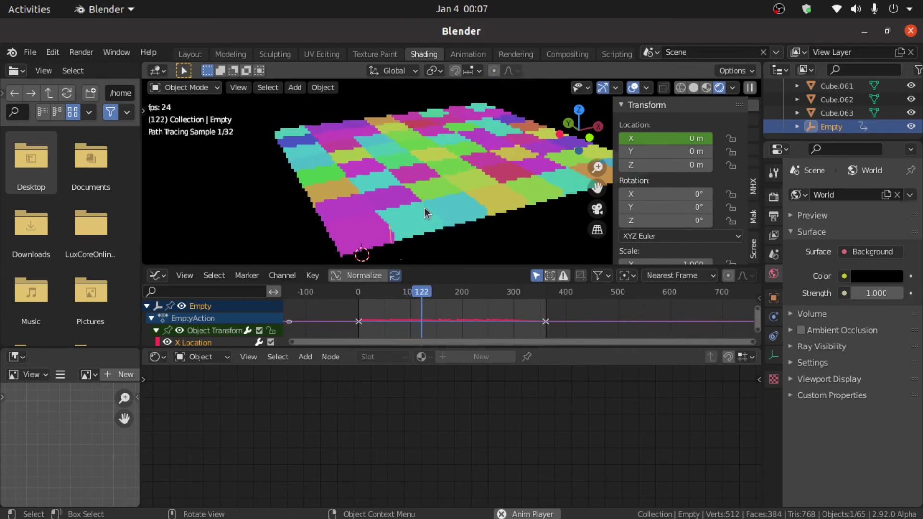
- Angle the viewport over the tile board and add a camera to the scene
middle_drag(425, 208, 423, 186)
key(shift+a)
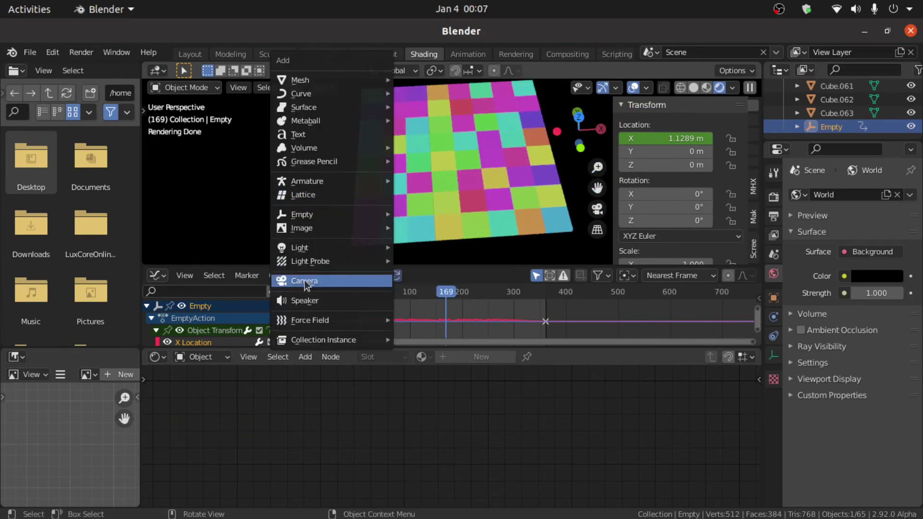
click(304, 280)
- Frame the tile board more closely in the viewport and align the new camera to that view
scroll(433, 197, up, 5)
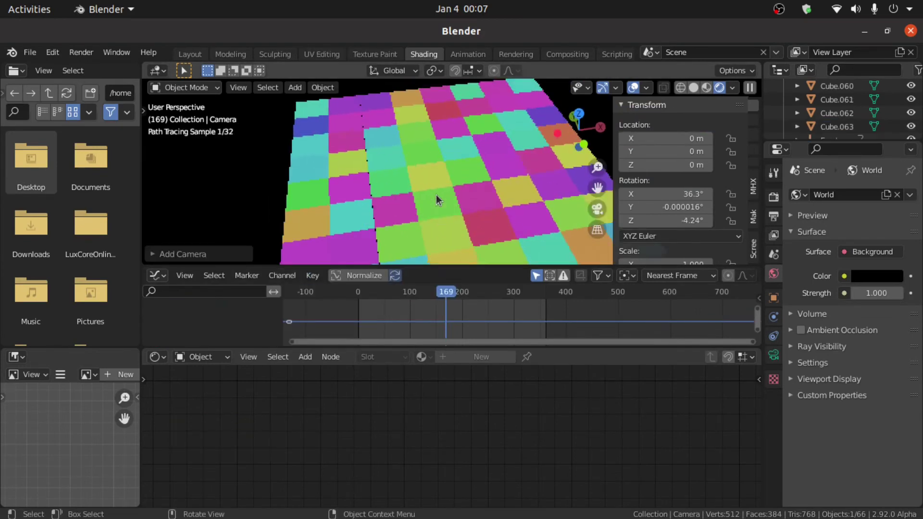
shift+middle_drag(440, 188, 443, 178)
scroll(442, 177, down, 1)
scroll(443, 177, up, 1)
scroll(442, 178, down, 1)
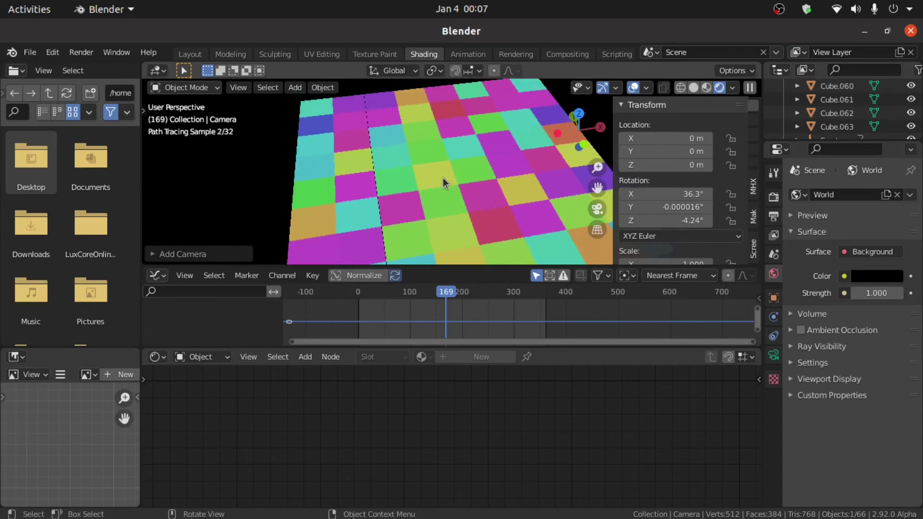
key(ctrl+alt+KP_0)
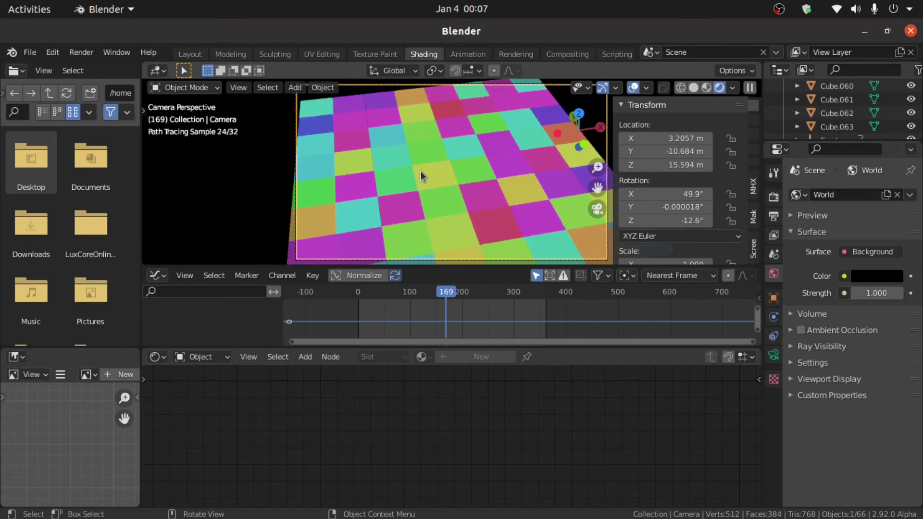
scroll(411, 171, down, 1)
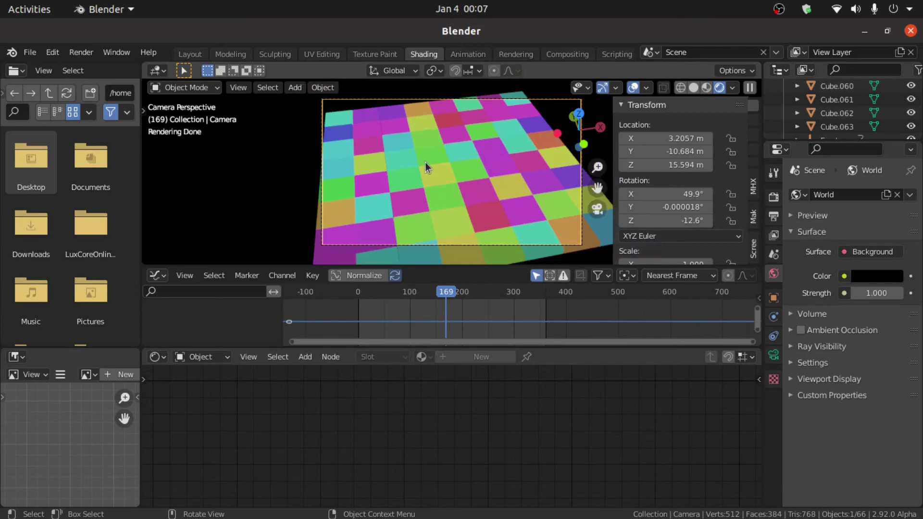
- Switch to the Layout workspace, look through the camera and lock the camera to the view
click(186, 56)
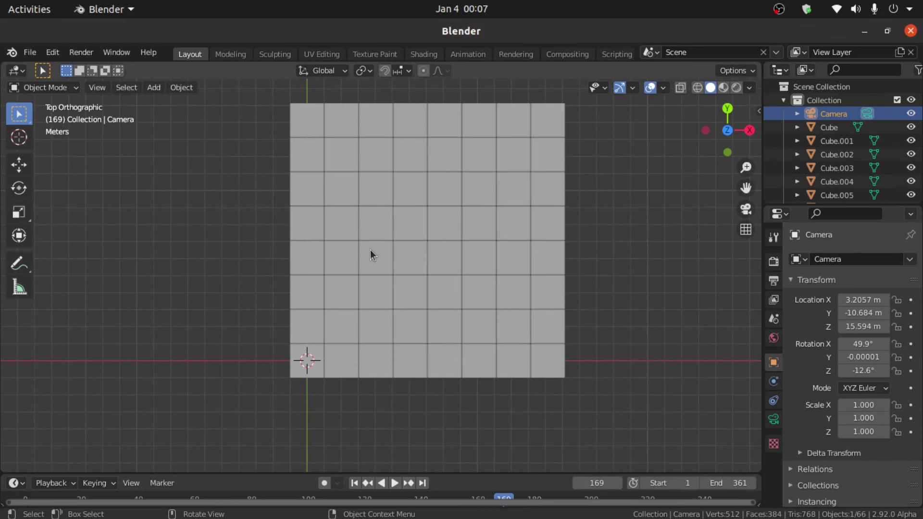
key(KP_0)
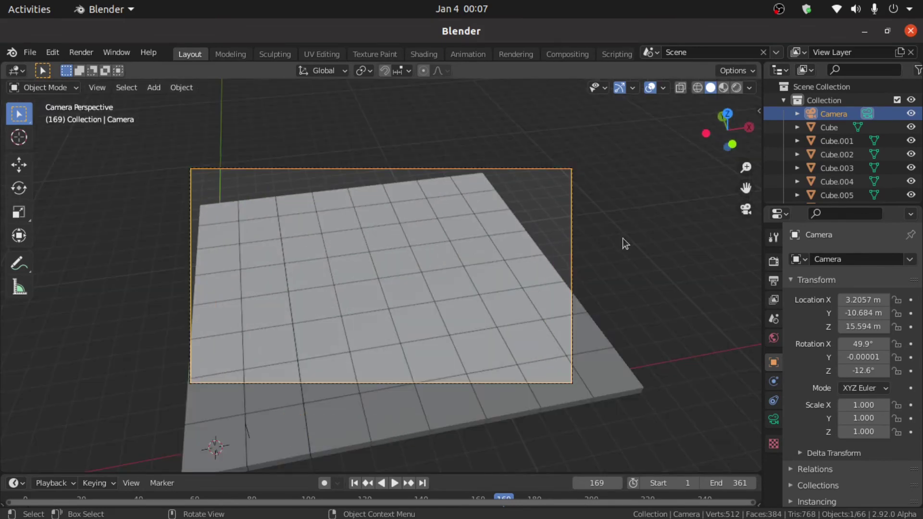
key(n)
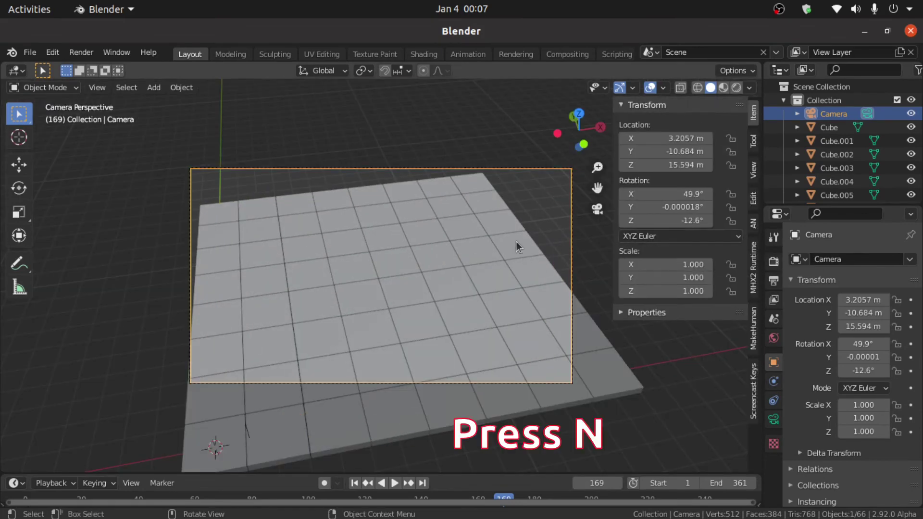
click(753, 169)
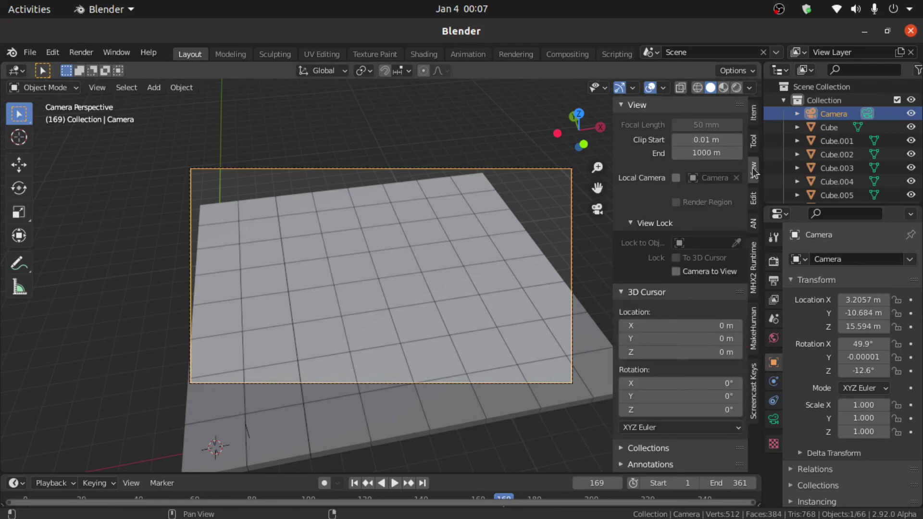
click(690, 275)
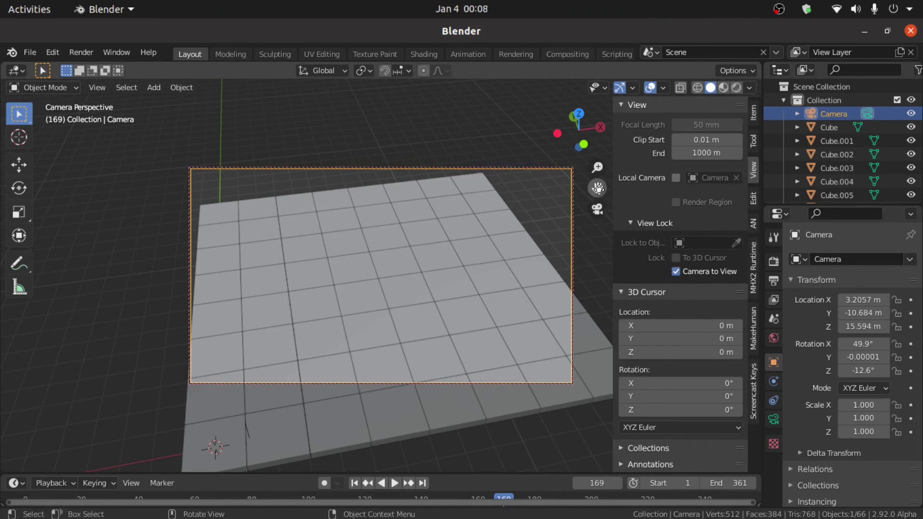
- Reposition and tilt the locked camera so the front tiles fit in its frame, and show the viewport in Rendered shading
mouse_move(597, 188)
mouse_down()
mouse_move(602, 181)
mouse_move(597, 188)
mouse_up()
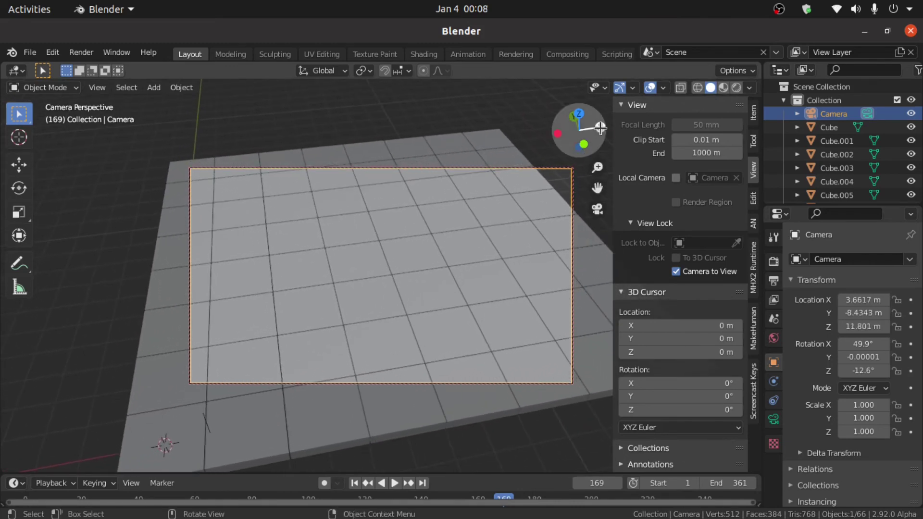
drag(579, 129, 586, 137)
click(735, 88)
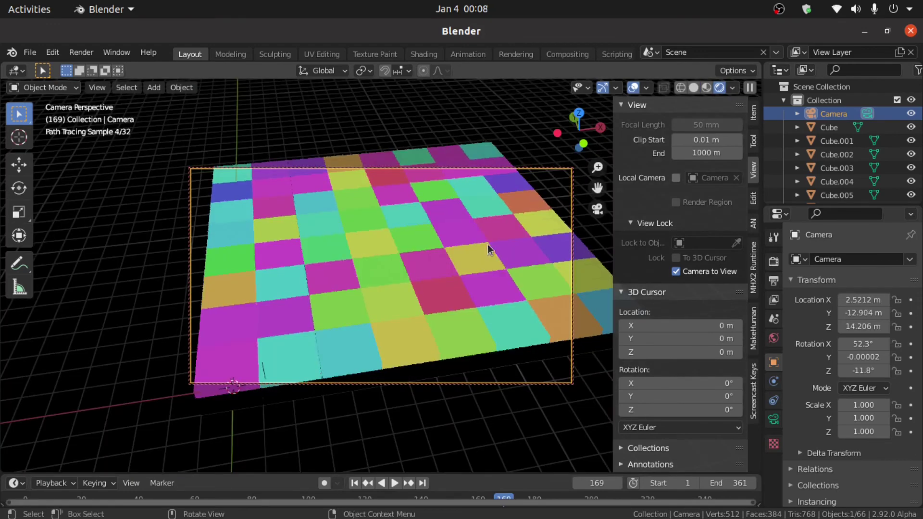
- Set the Cycles render device to GPU Compute and render a still of the current frame
click(773, 261)
click(856, 294)
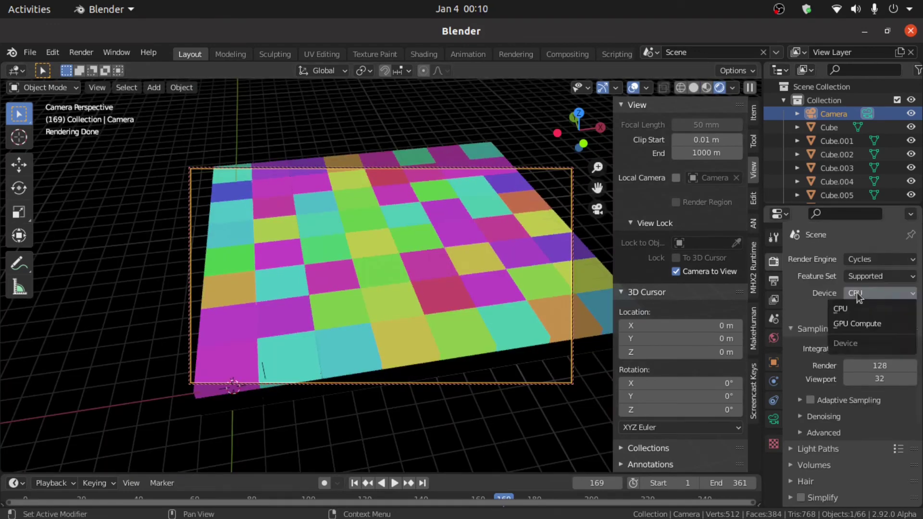
click(878, 330)
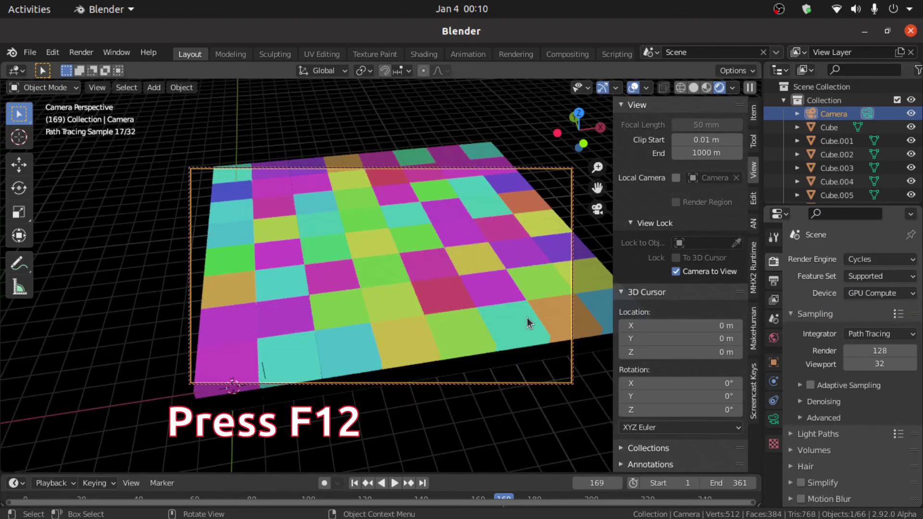
key(F12)
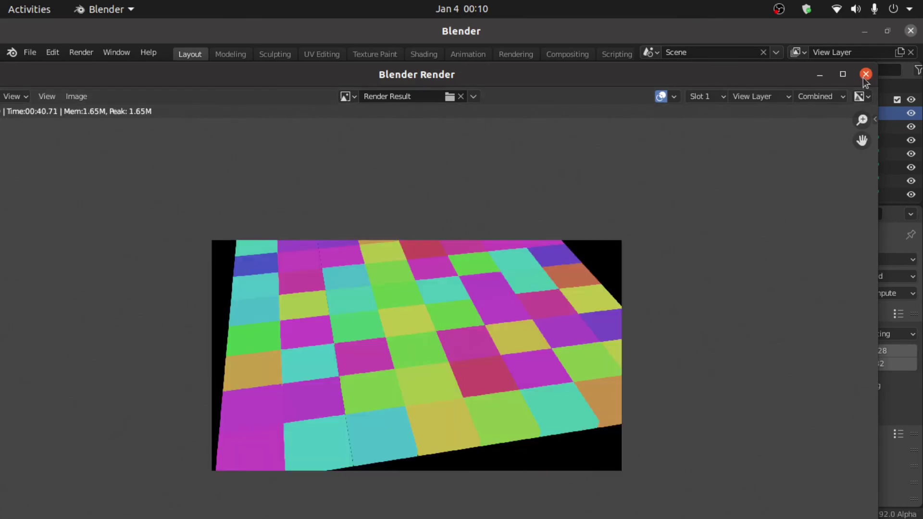
click(865, 76)
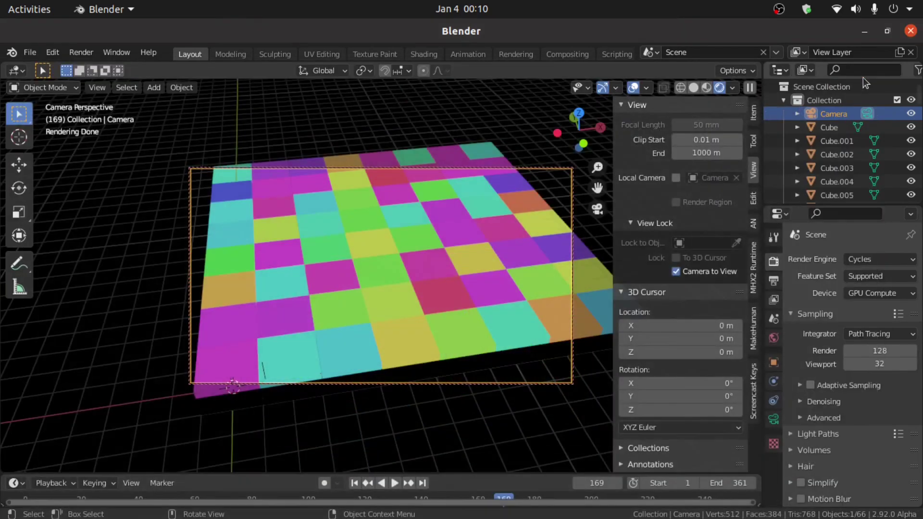
- Enable compositing nodes and connect a Viewer node to Render Layers, fitting the backdrop image to the node editor
click(563, 53)
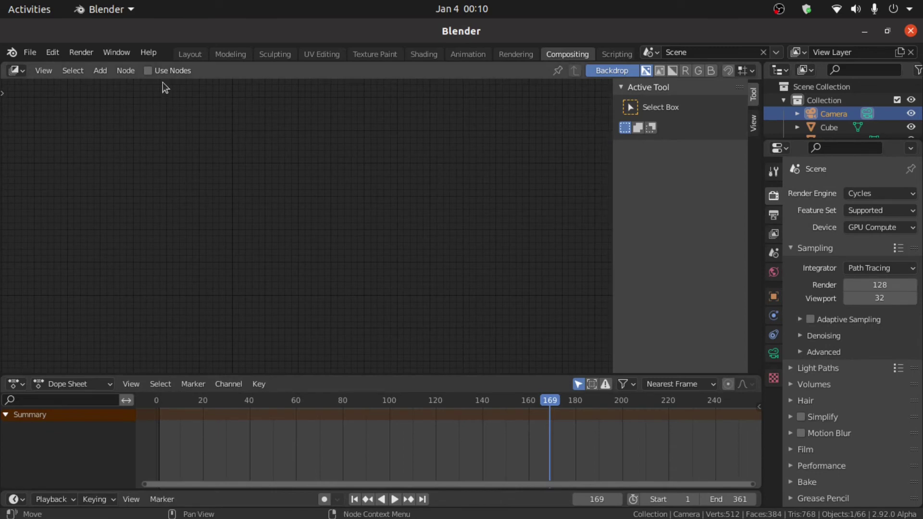
click(151, 71)
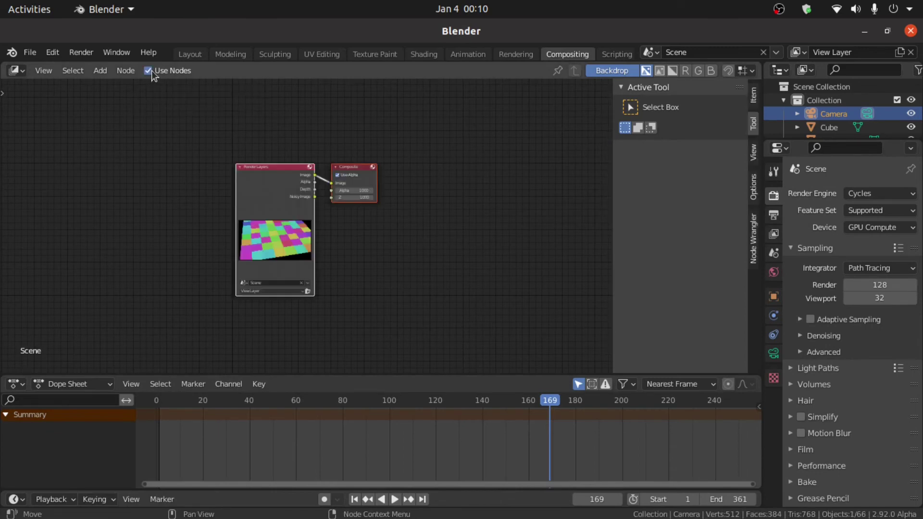
key(Home)
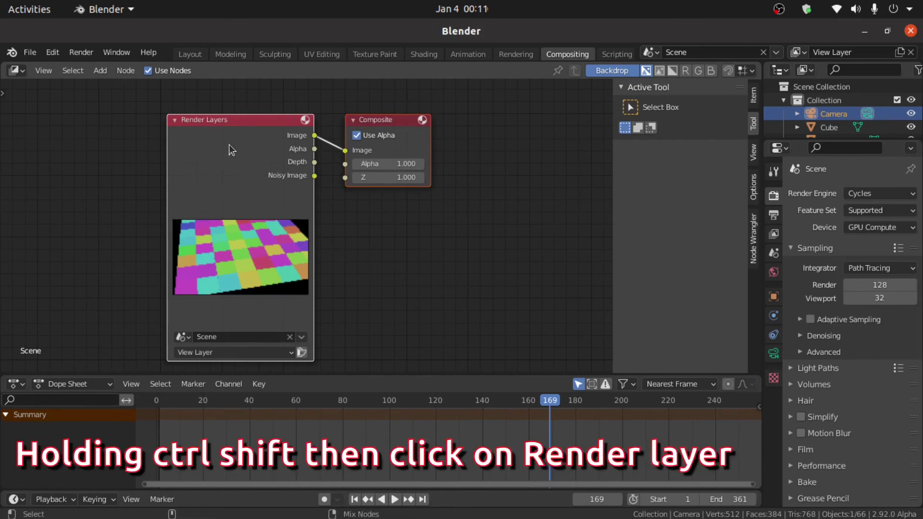
ctrl+shift+click(239, 123)
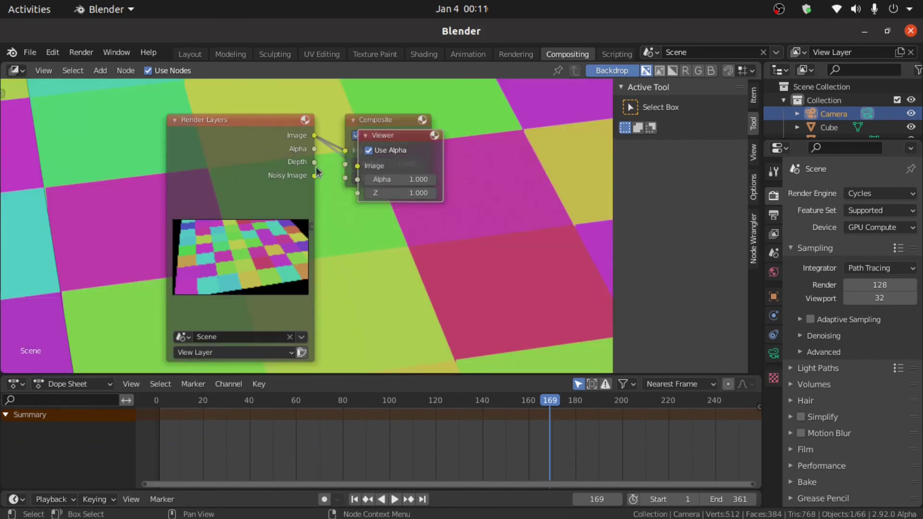
scroll(370, 192, down, 1)
key(alt+Home)
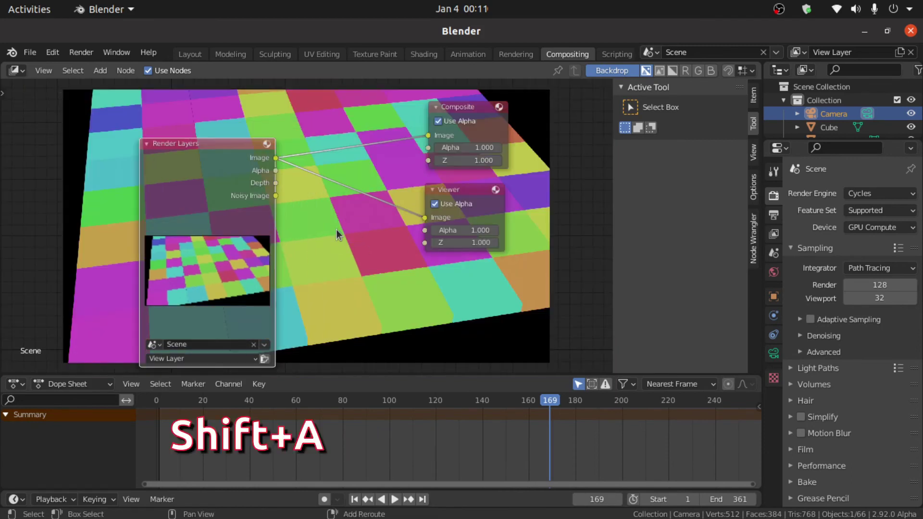
- Add a Glare node and insert it on the link between Render Layers and the Viewer
key(shift+a)
click(336, 229)
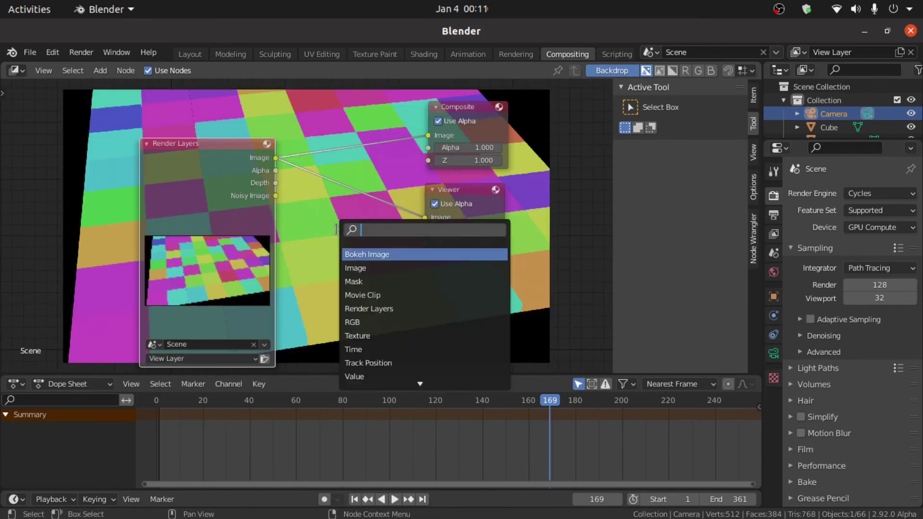
text(g)
click(353, 267)
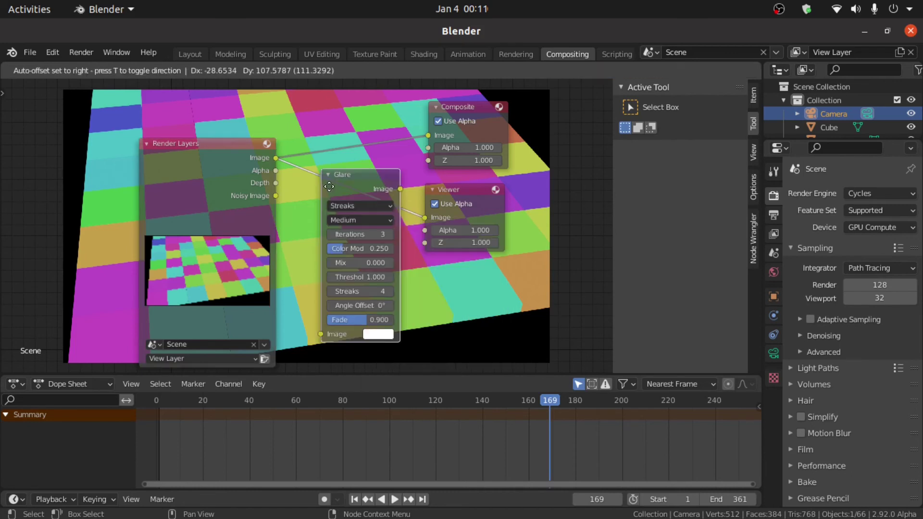
click(331, 188)
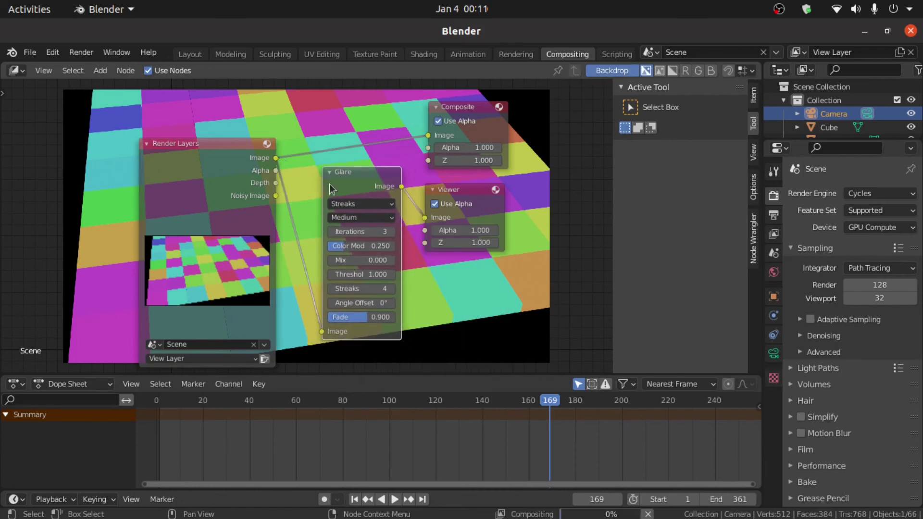
- Set the Glare type to Ghosts and connect the Glare output to the Composite node's Image input
click(356, 203)
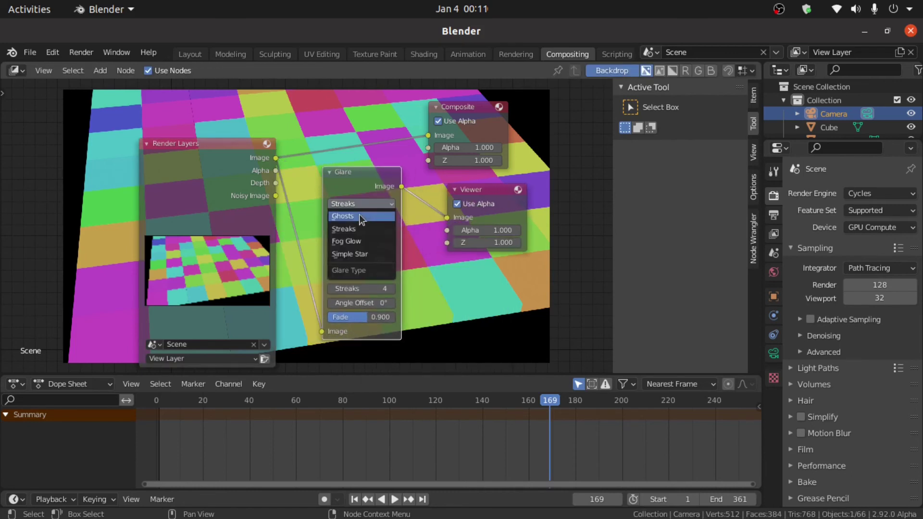
click(359, 215)
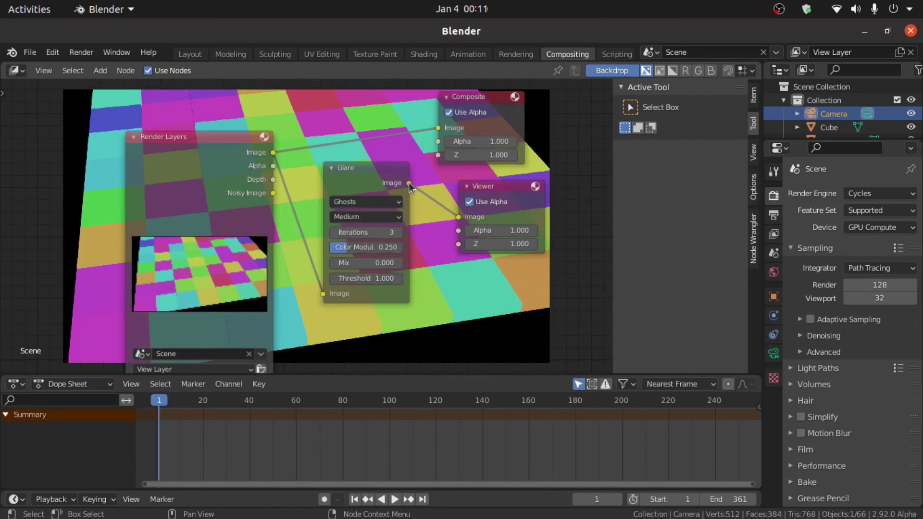
drag(409, 186, 438, 127)
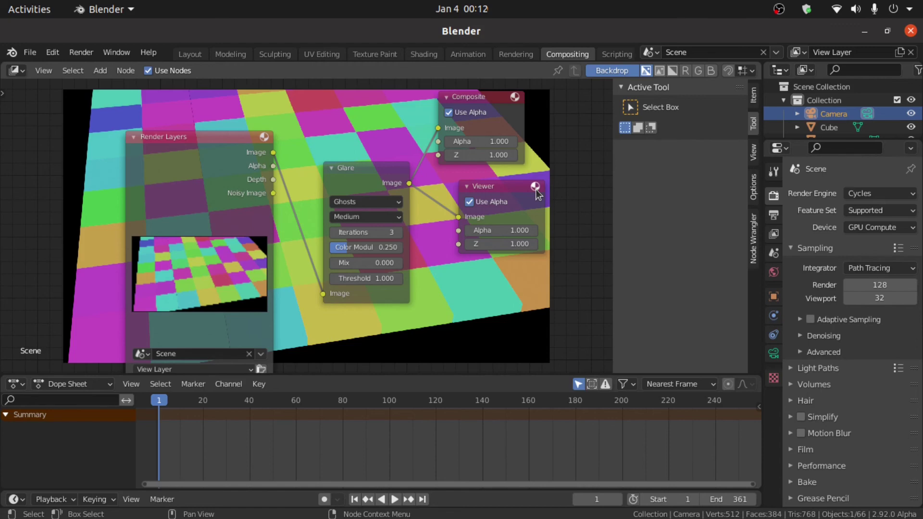
- Render frame 1 and check the tile material's node setup in the Shading workspace
key(F12)
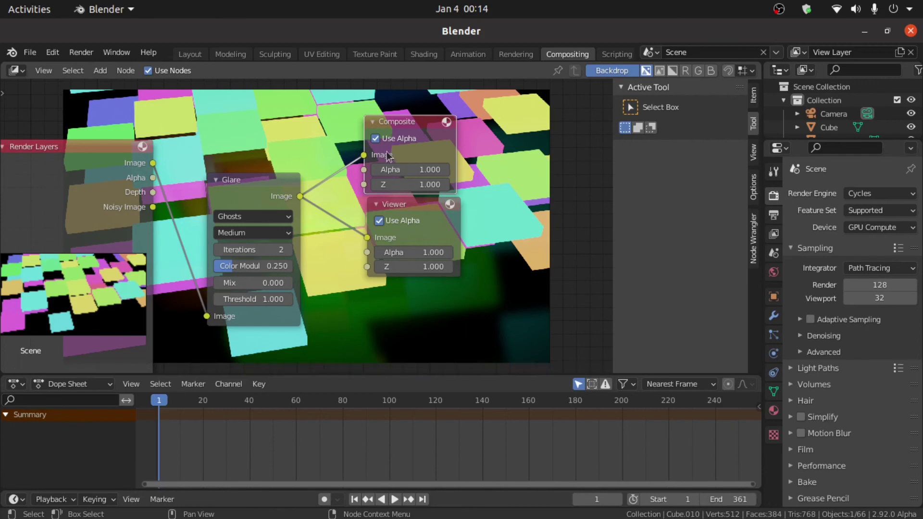
click(423, 53)
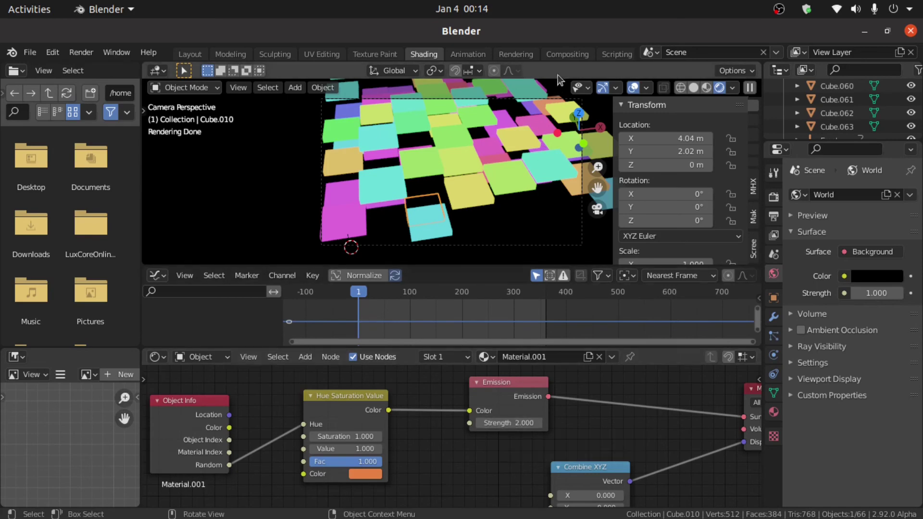
- Return to the Compositing workspace, set the Glare node's iterations to 3 and show the available glare types
click(560, 54)
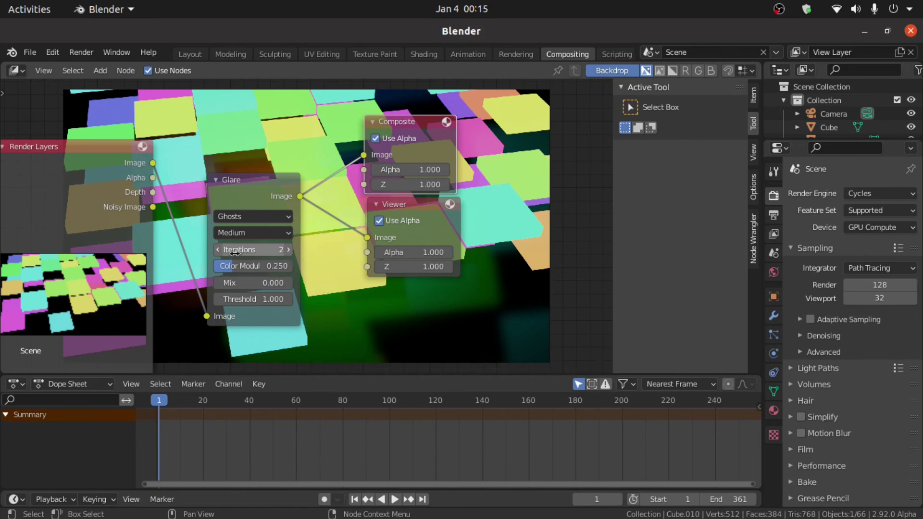
click(288, 250)
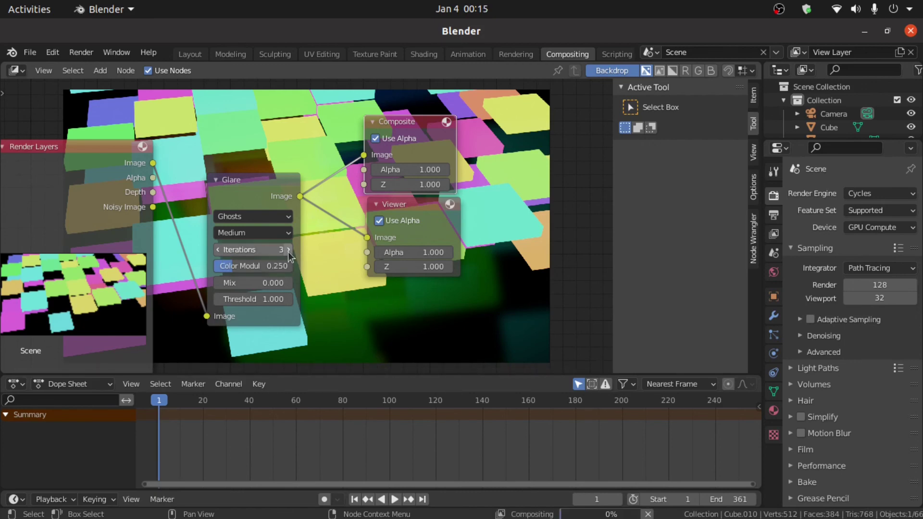
click(241, 217)
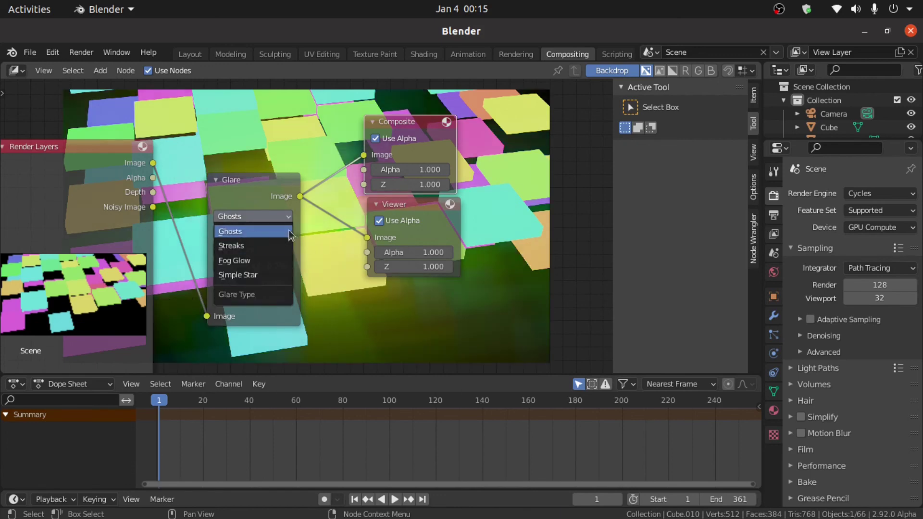
- Set the render output's file format to FFmpeg Video
click(773, 215)
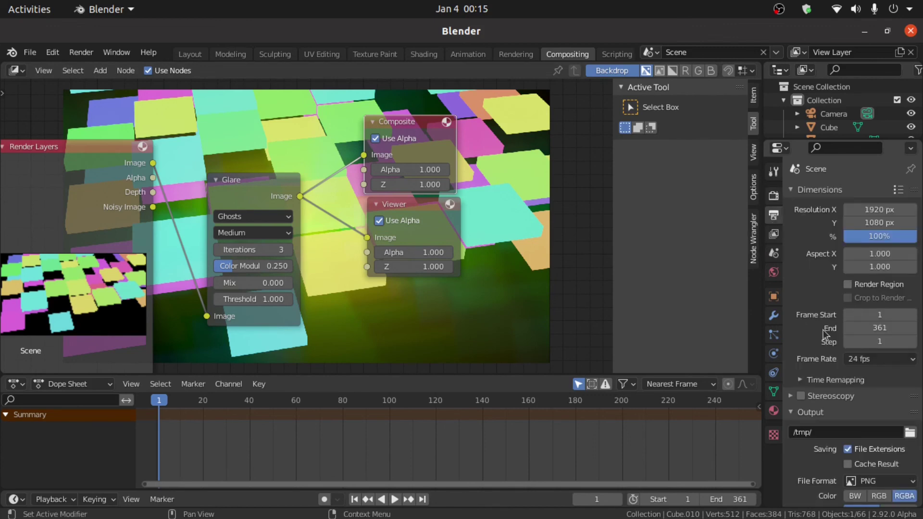
scroll(817, 313, down, 1)
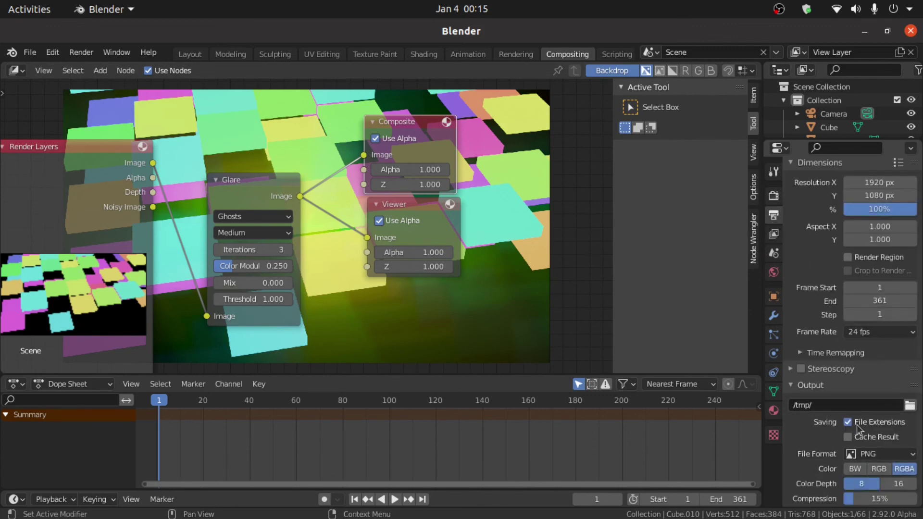
scroll(859, 431, down, 1)
click(892, 431)
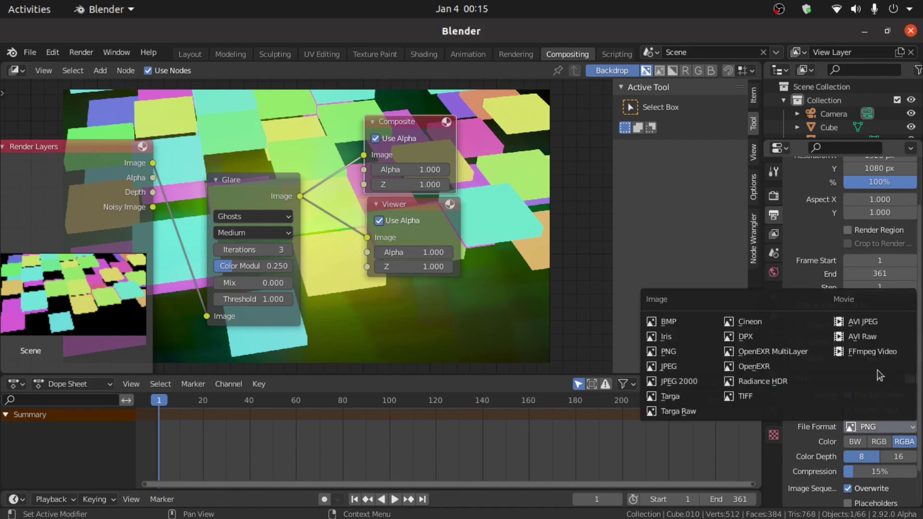
click(870, 352)
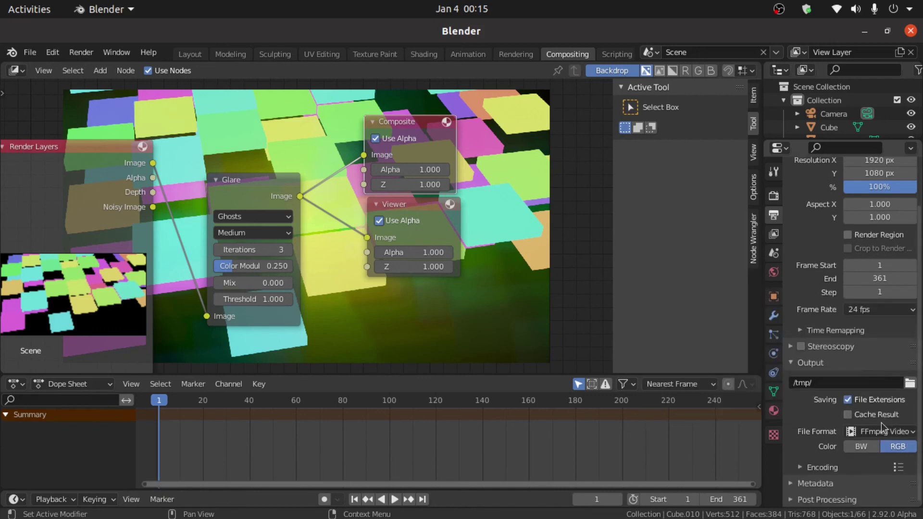
- Reveal the output's encoding settings, check the video options and set the audio codec to MP3
click(812, 468)
scroll(835, 467, down, 4)
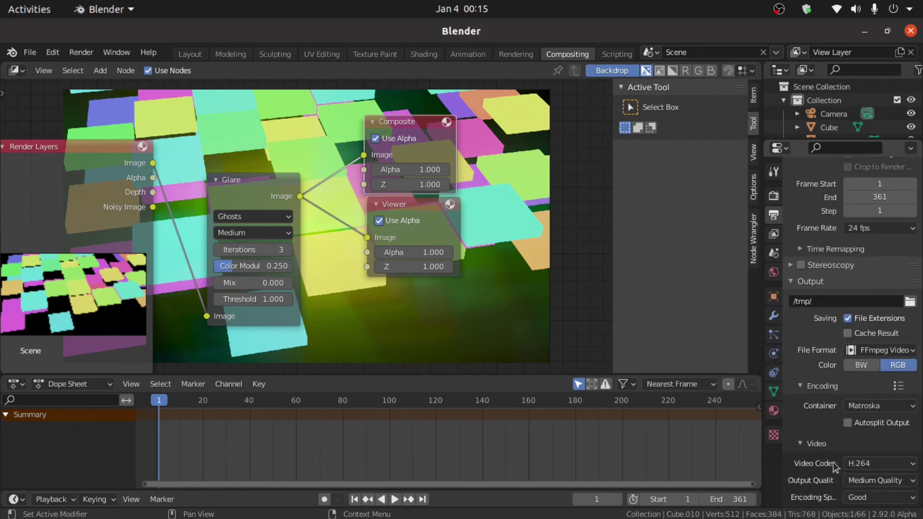
scroll(835, 459, down, 1)
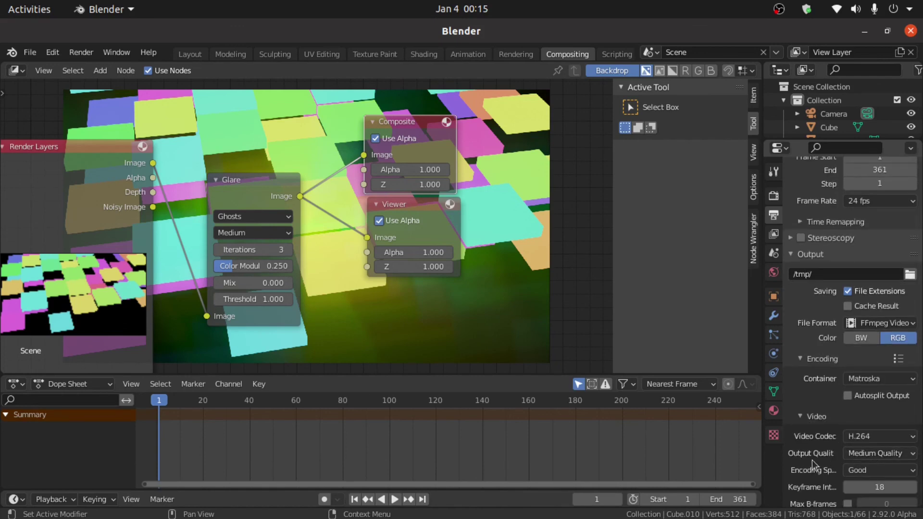
click(860, 456)
scroll(794, 465, down, 3)
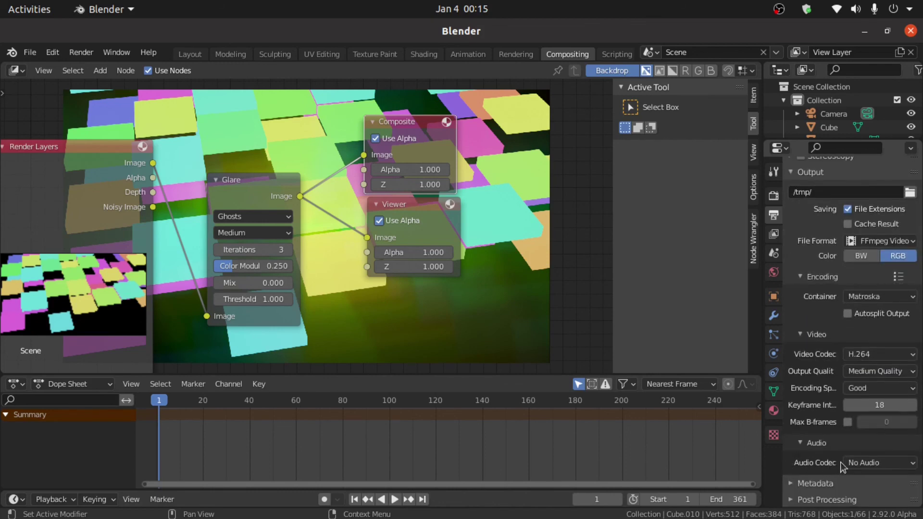
click(872, 466)
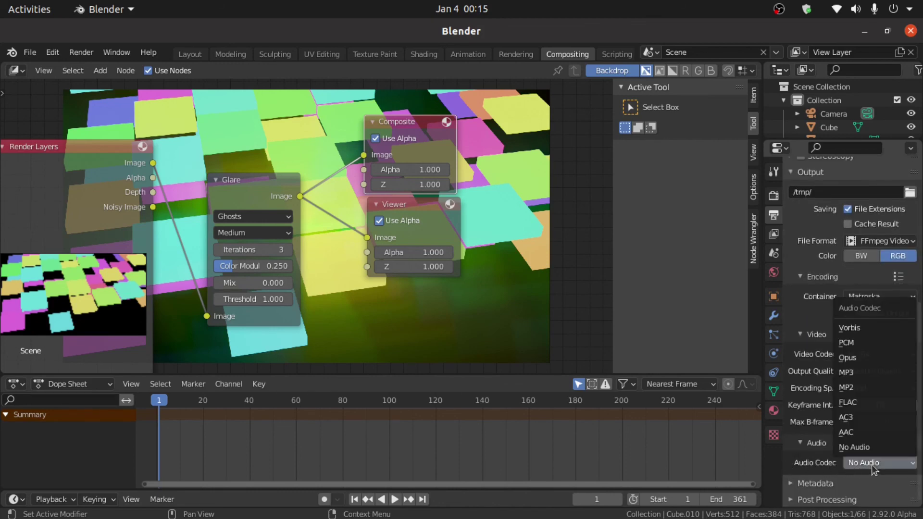
click(850, 373)
scroll(865, 409, down, 3)
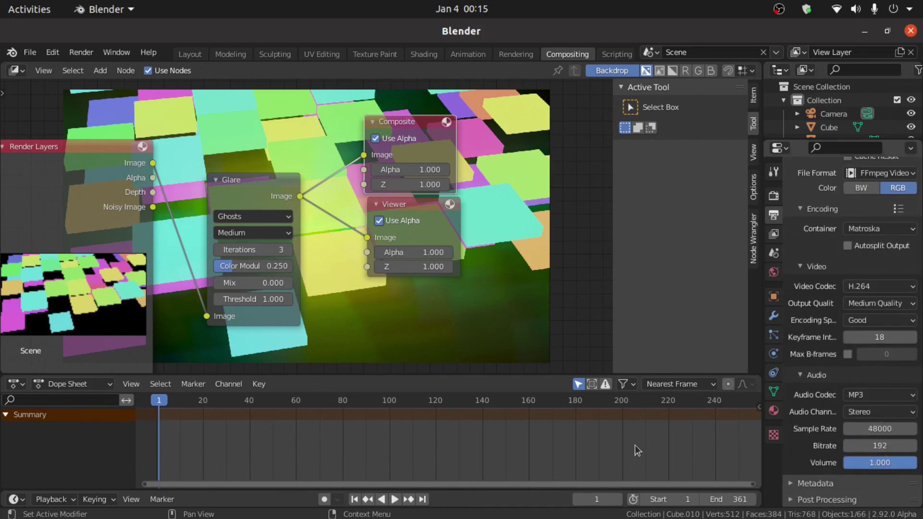
- Bring up the render commands for rendering the animation
click(81, 52)
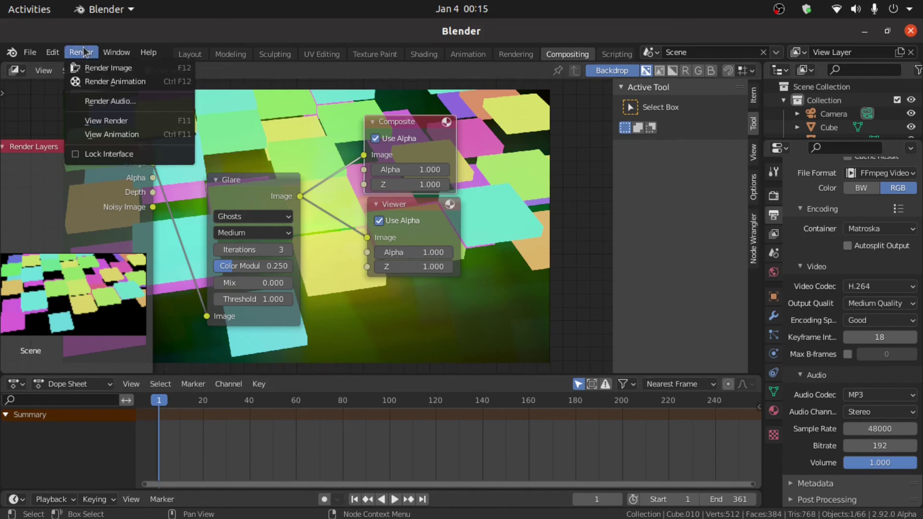